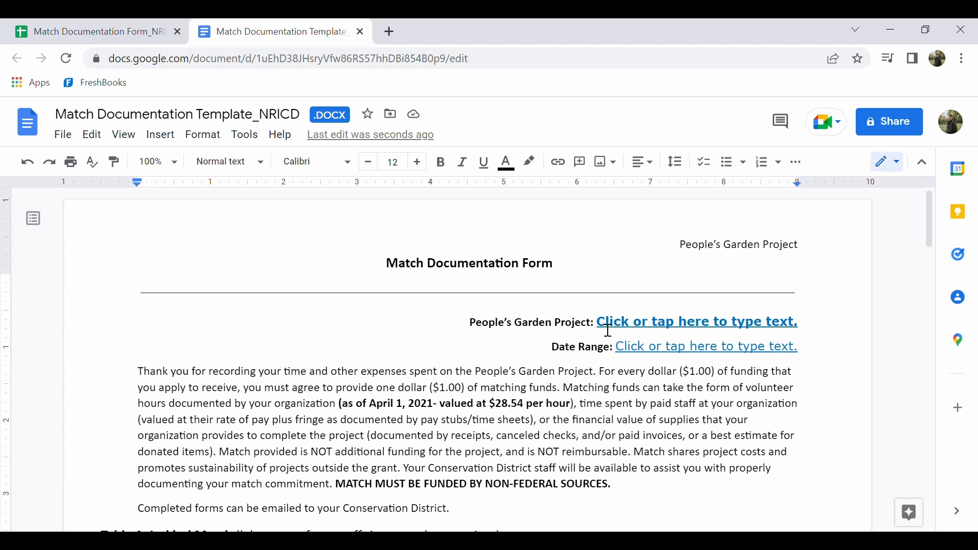
Replace the People's Garden Project placeholder in the form header with "Community Garden Expansion Project"
drag(607, 330, 807, 337)
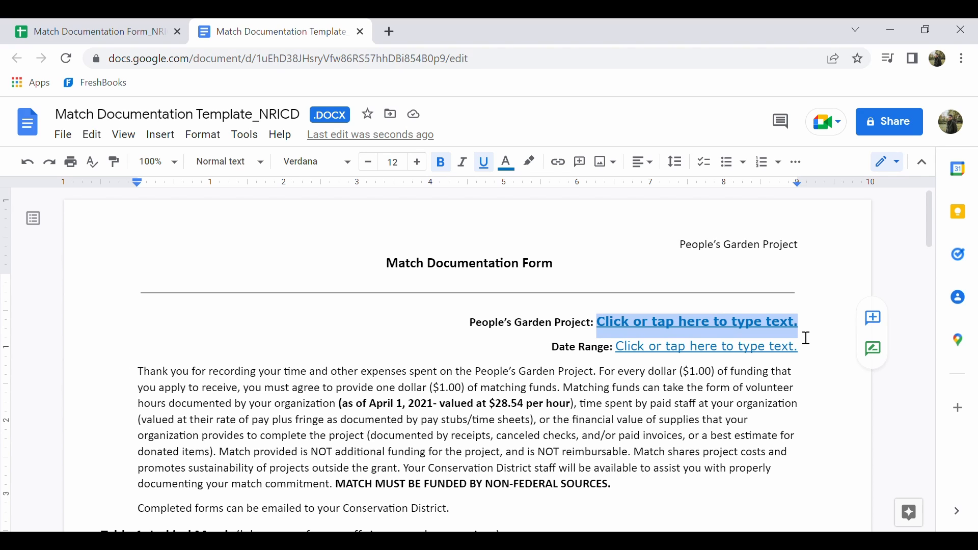
text(Community Ga)
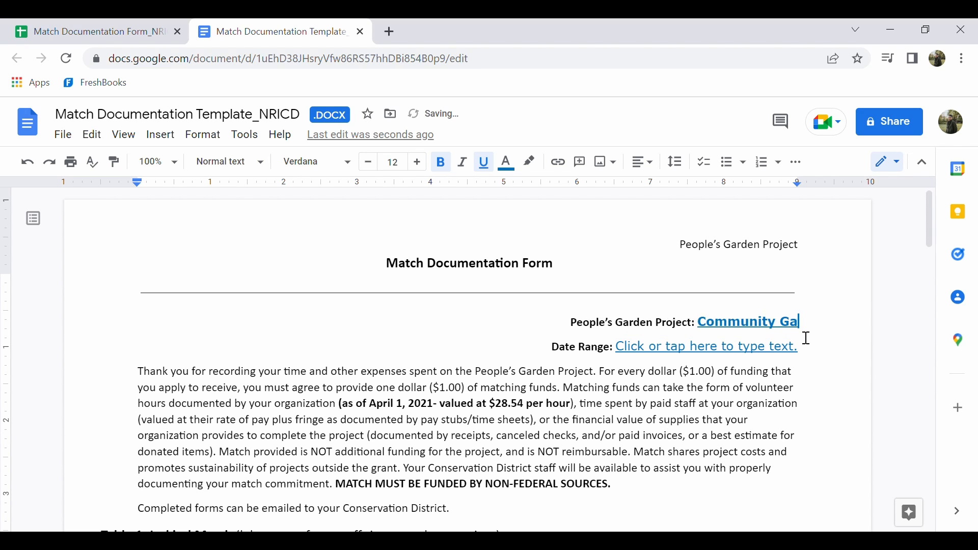
text(rden Expansion )
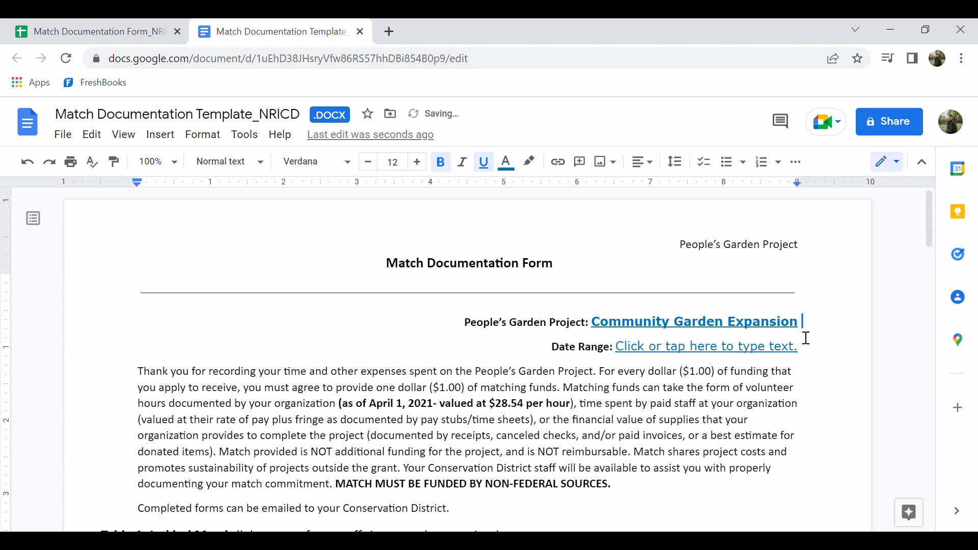
text(PRoje)
key(BackSpace)
key(BackSpace)
key(BackSpace)
key(BackSpace)
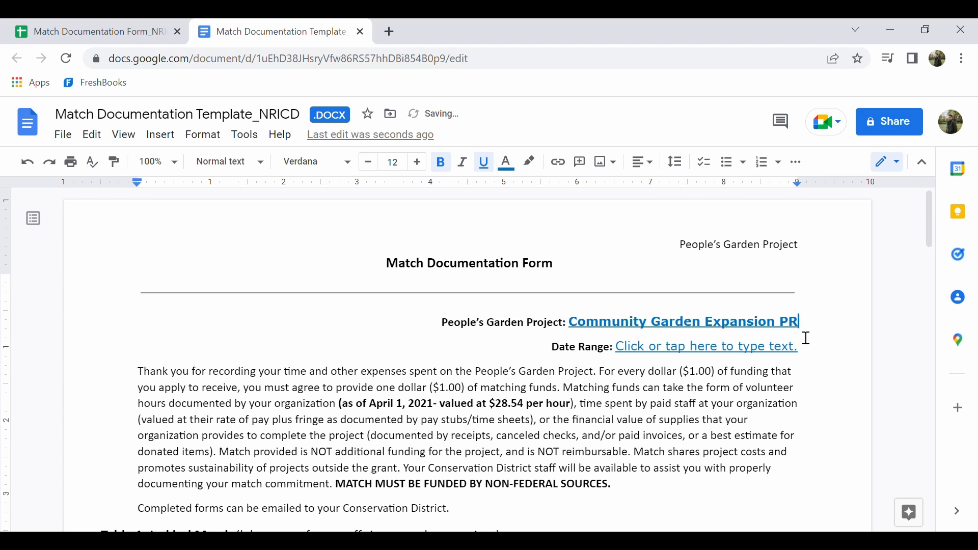
text(roject)
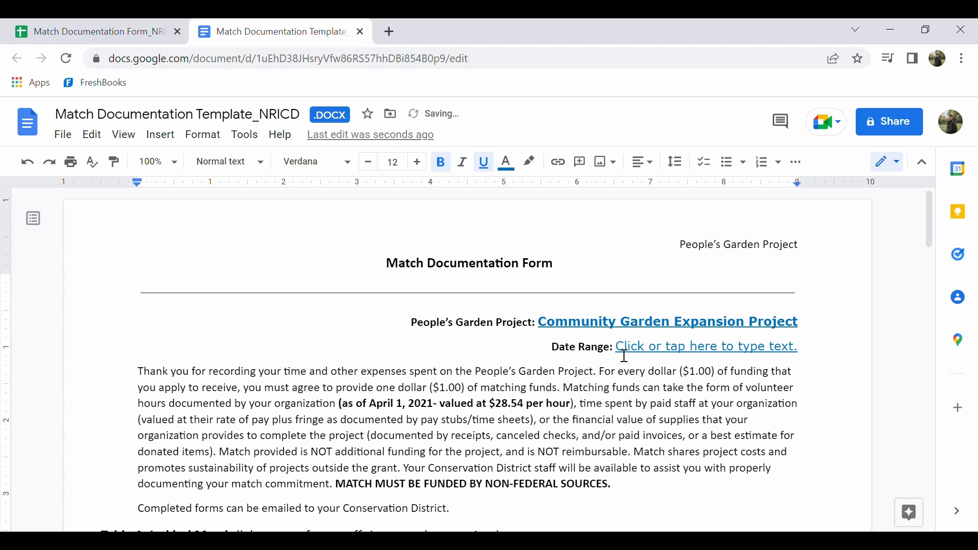
Replace the Date Range placeholder with "5/1/22 - 6/30/22"
drag(624, 355, 806, 358)
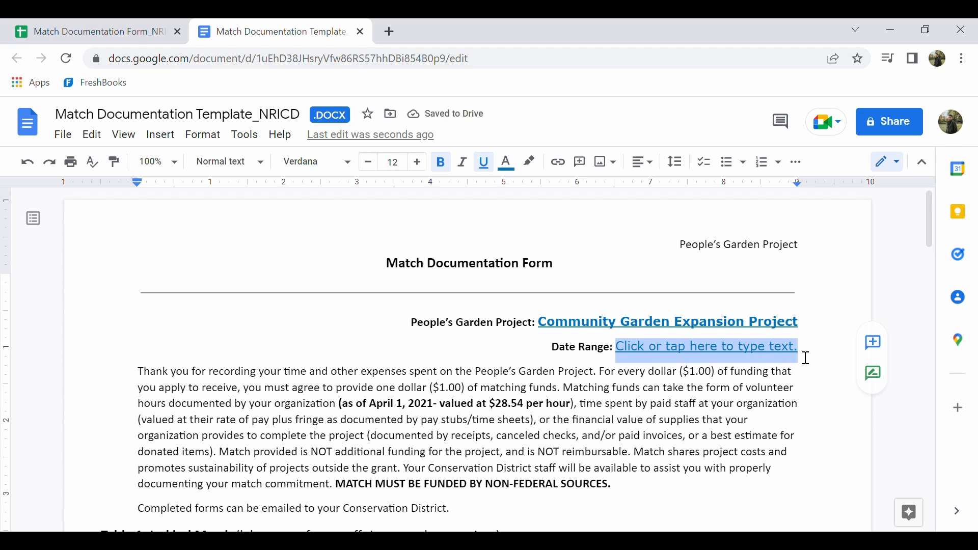
text(5/1/22)
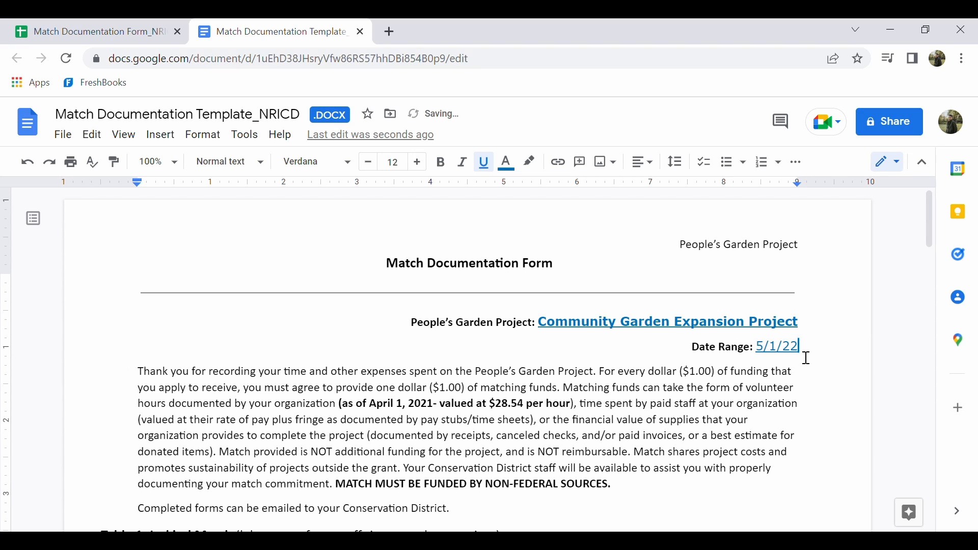
text( - 6/30/22)
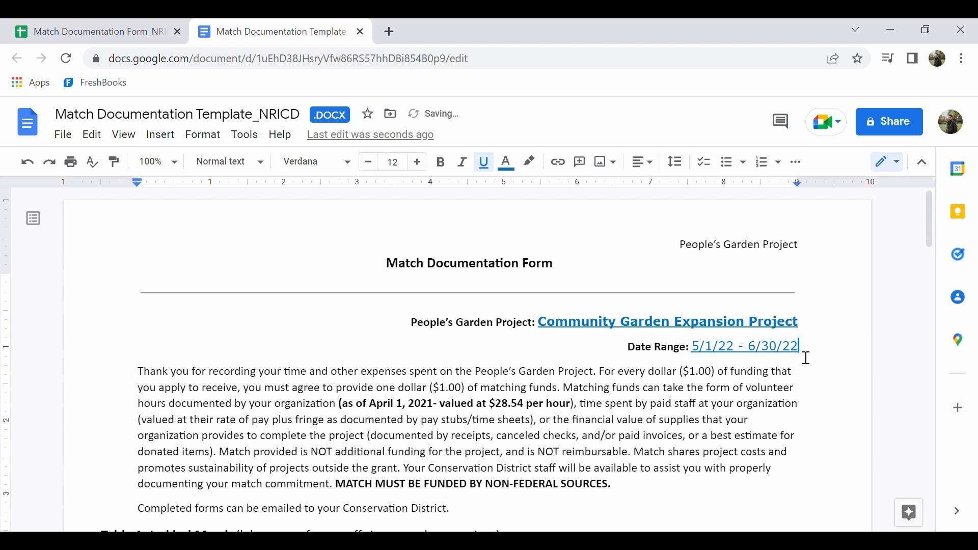
click(531, 448)
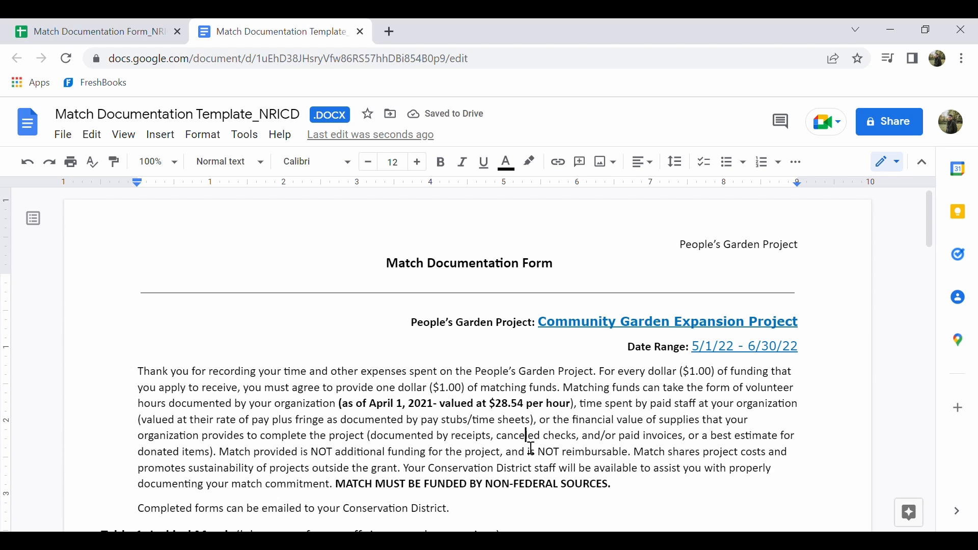
Review both match tables and enter the volunteer's full name under Person(s) in the first blank row of Table 1: In-kind Match
scroll(421, 412, down, 3)
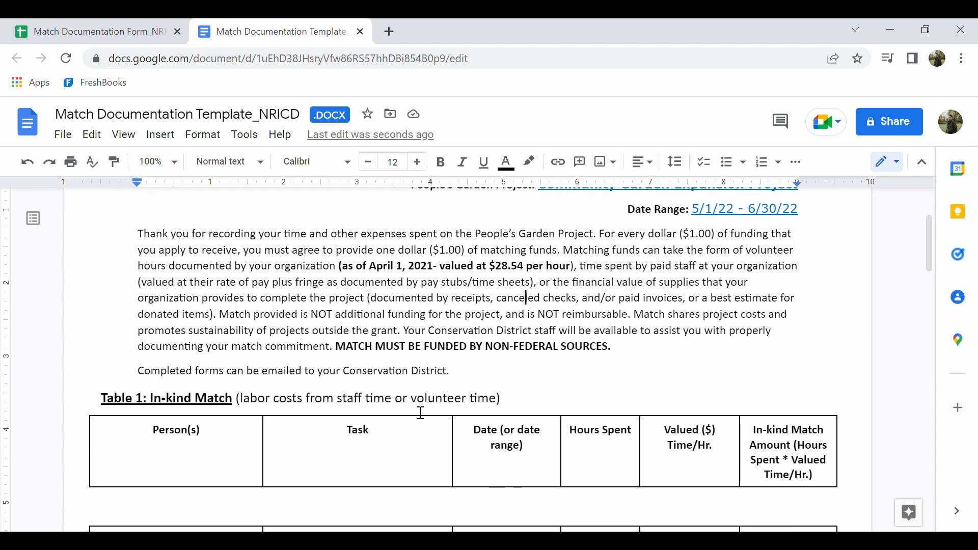
scroll(421, 412, down, 2)
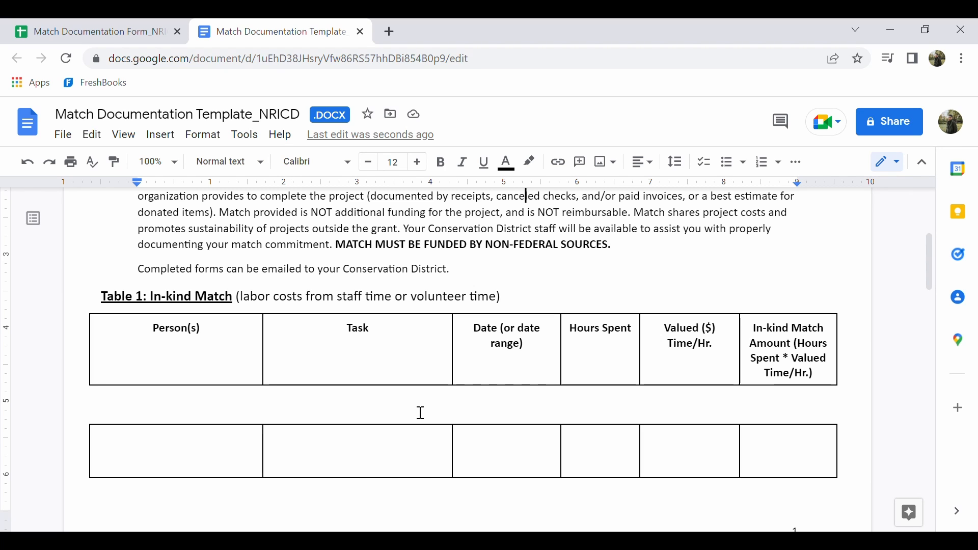
scroll(421, 413, down, 7)
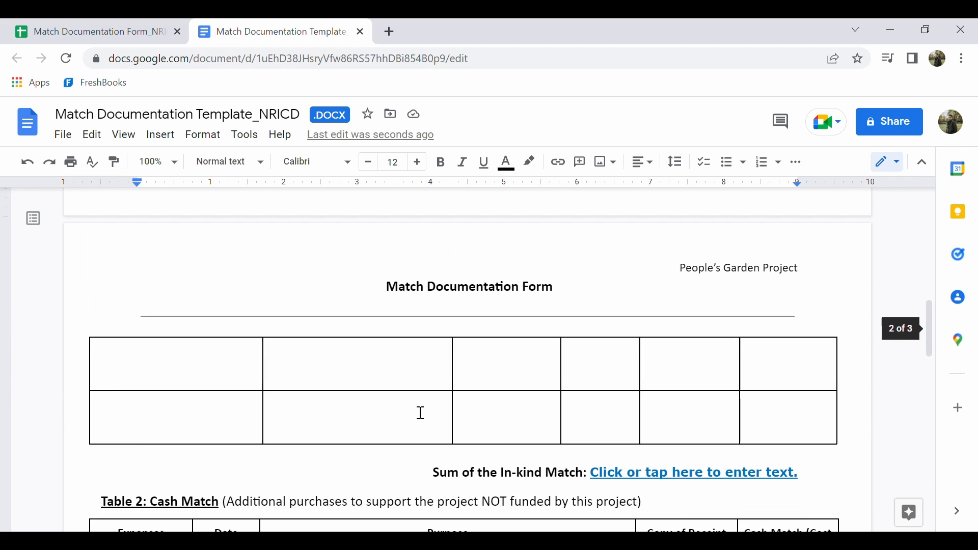
scroll(421, 413, down, 5)
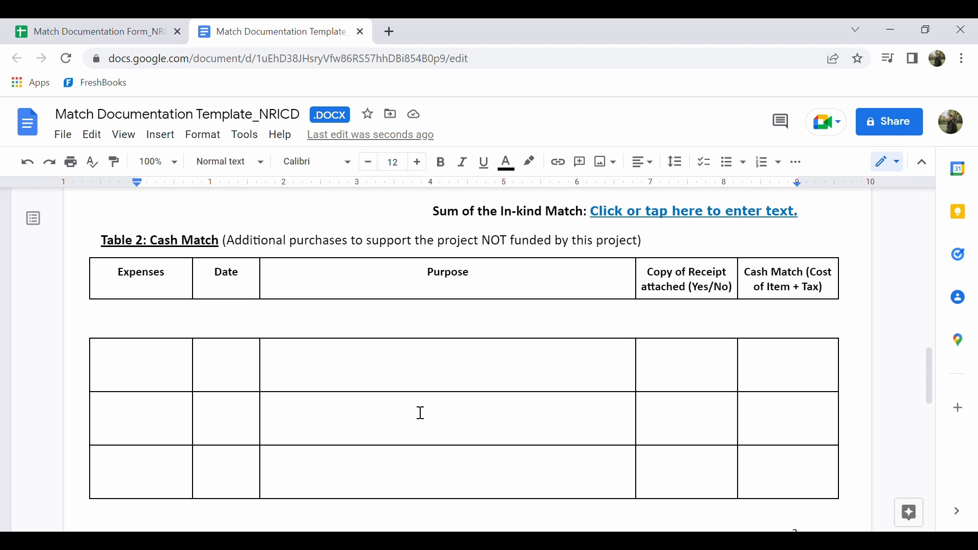
scroll(421, 438, up, 15)
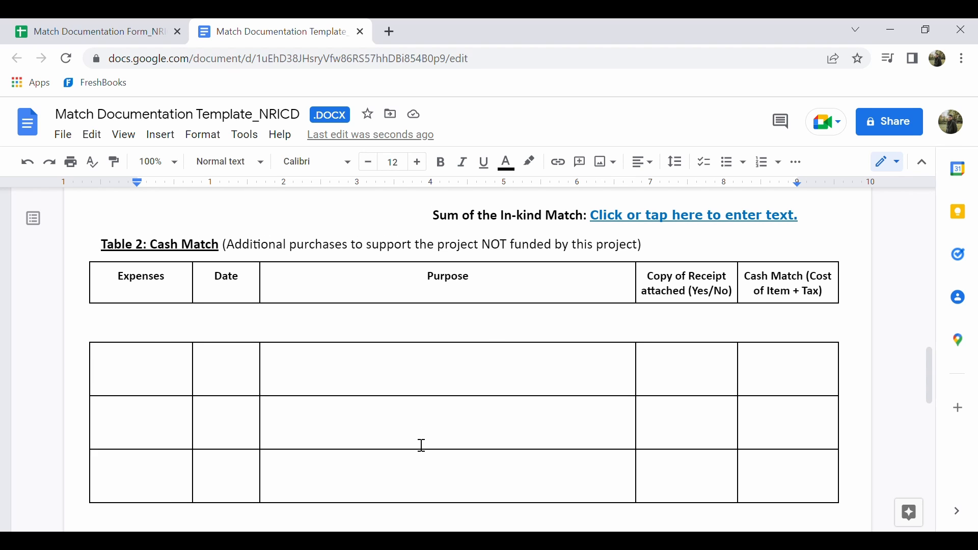
scroll(422, 445, down, 2)
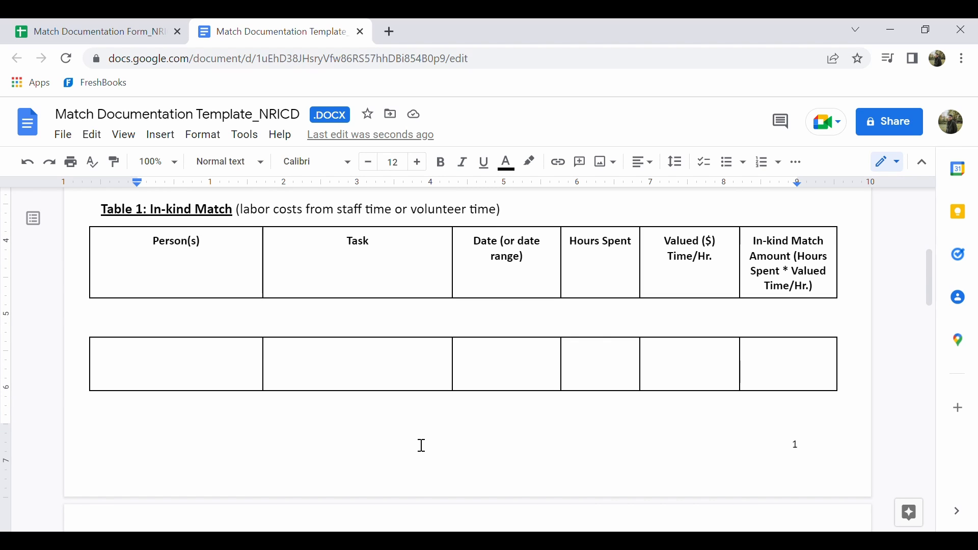
click(173, 367)
text(Ja)
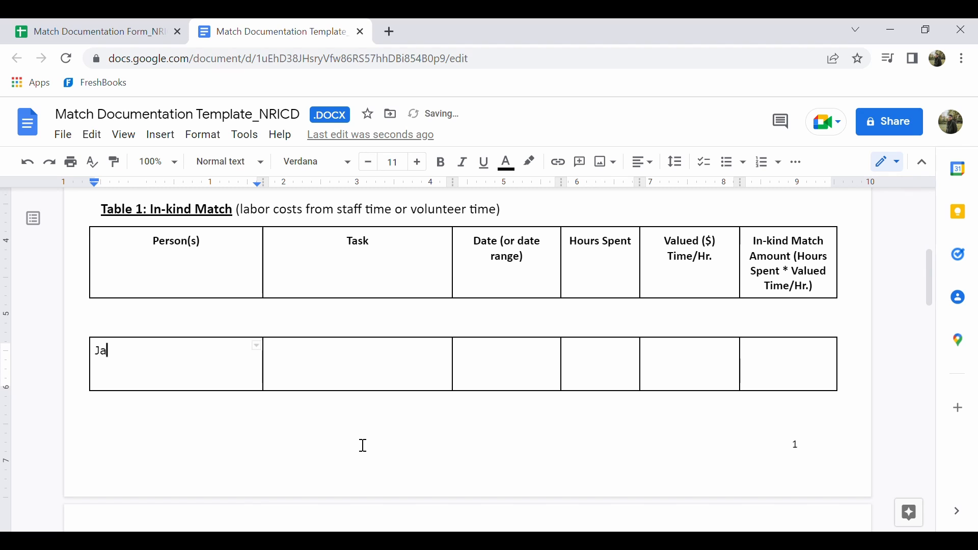
text(ne Doe)
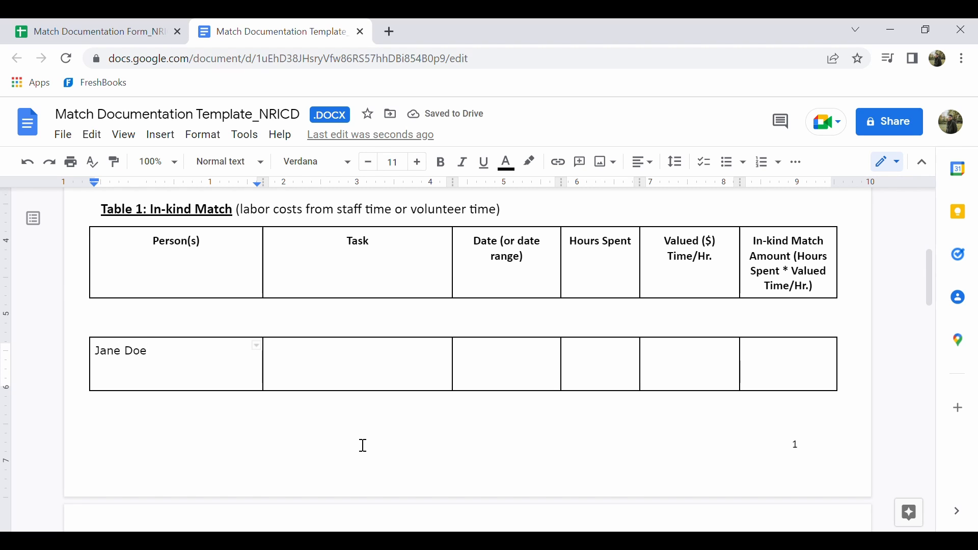
Enter "Project planning, purchased materials" as the task in the first entry row of Table 1
click(317, 363)
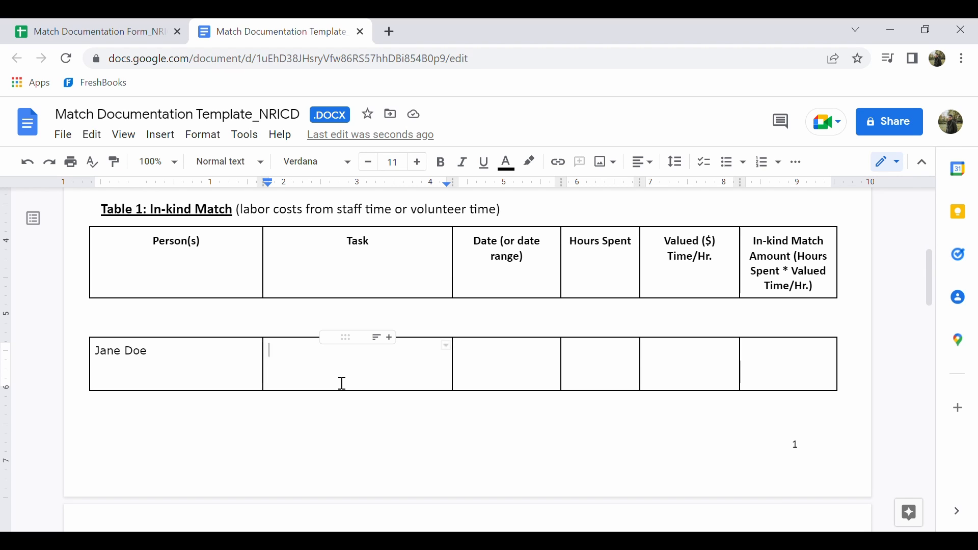
text(Projec)
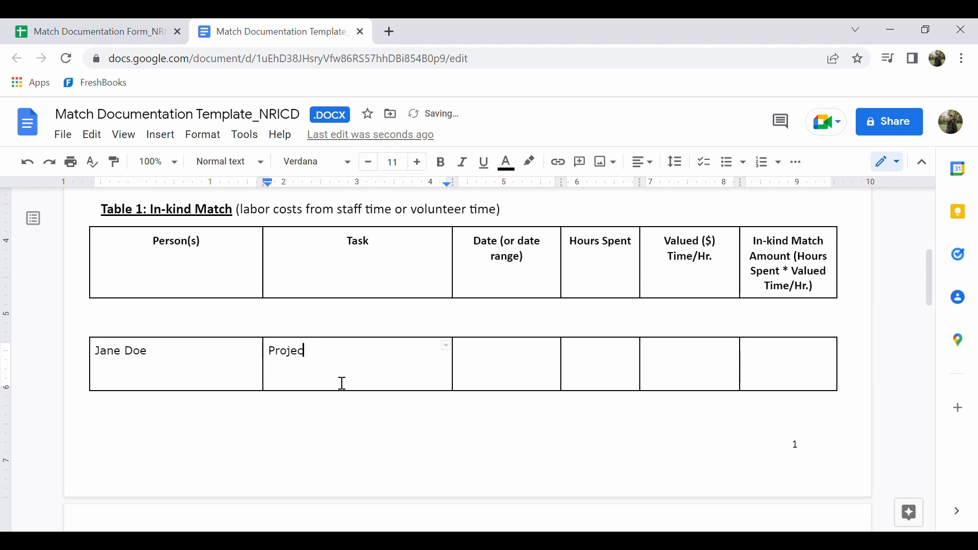
text(t planning, purchas)
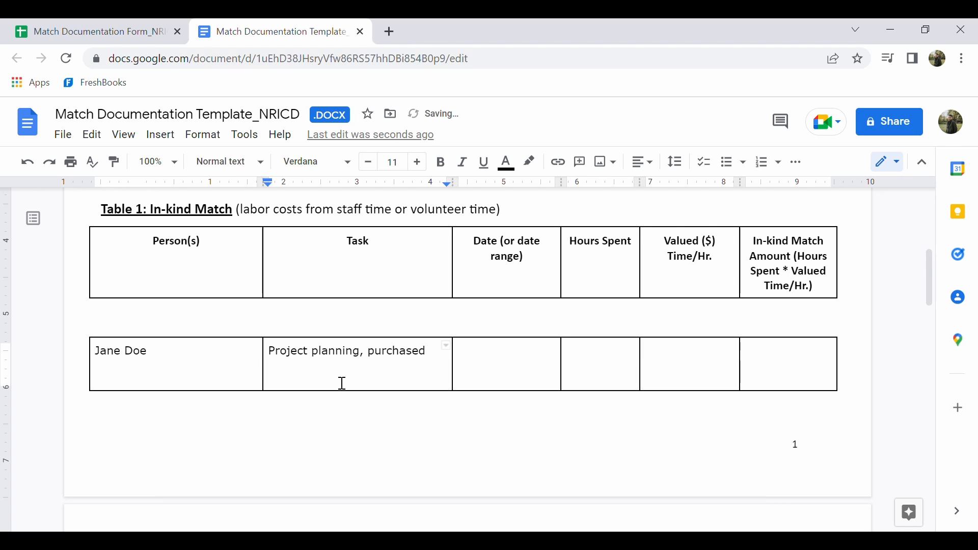
text(ed materials)
Enter 5/3/22 as the date and "3 hours" as the hours spent in the first entry row of Table 1
click(506, 375)
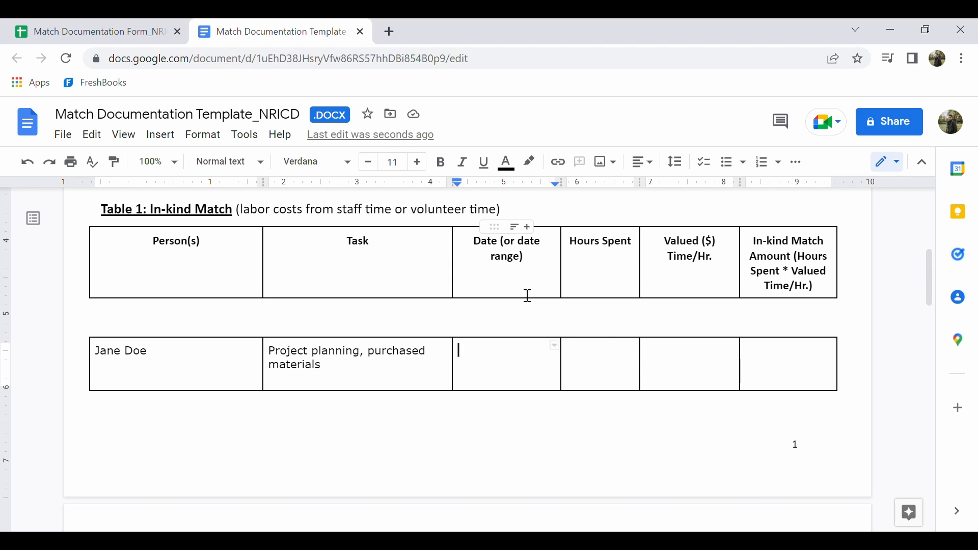
text(5/3/22)
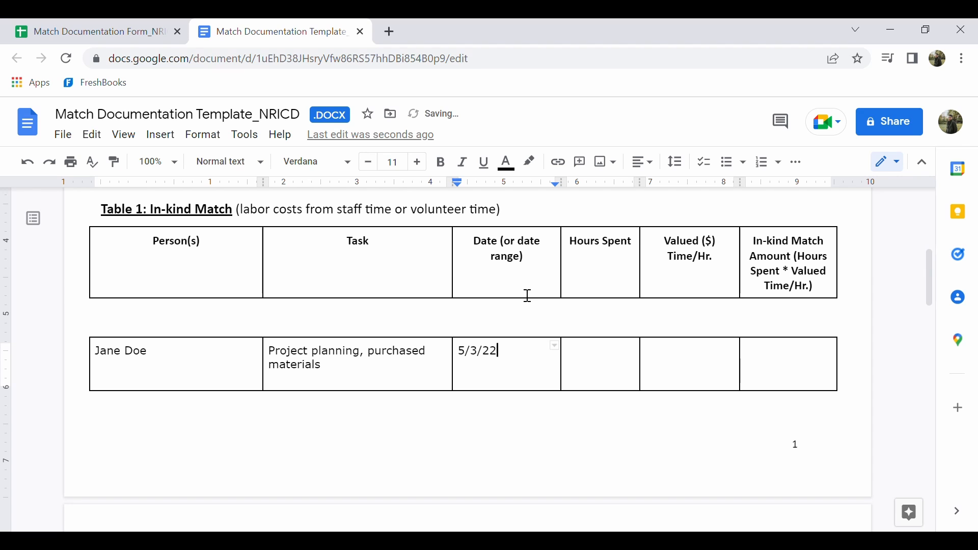
click(601, 365)
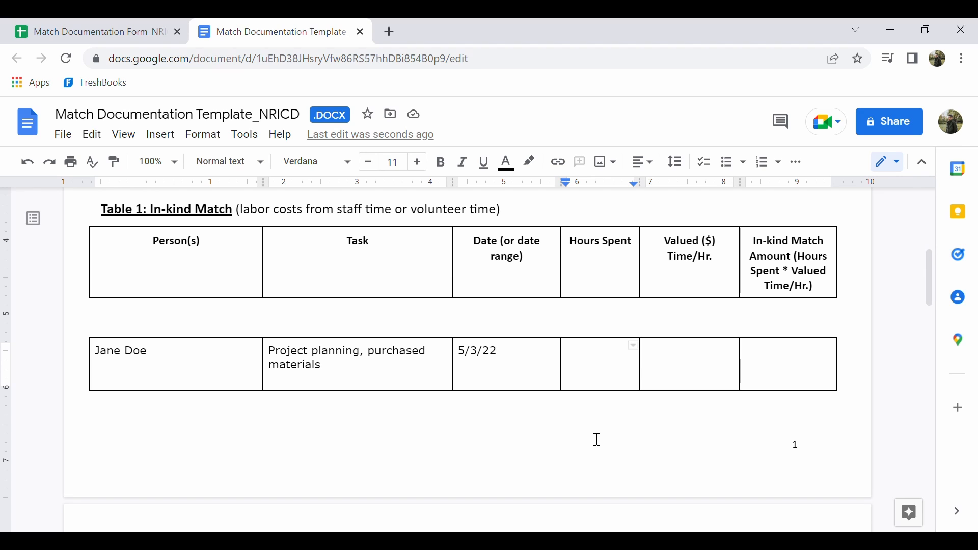
text(3 hous)
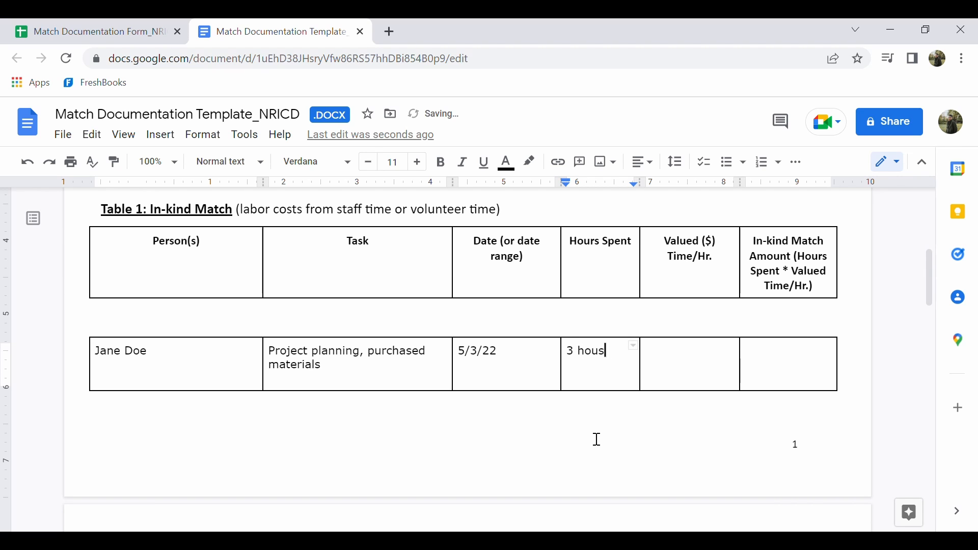
key(BackSpace)
text(rs)
Look up the hourly volunteer value in the introduction and enter "$28.54/hr (volunteer rate)" as the first entry's Valued ($) Time/Hr
key(Tab)
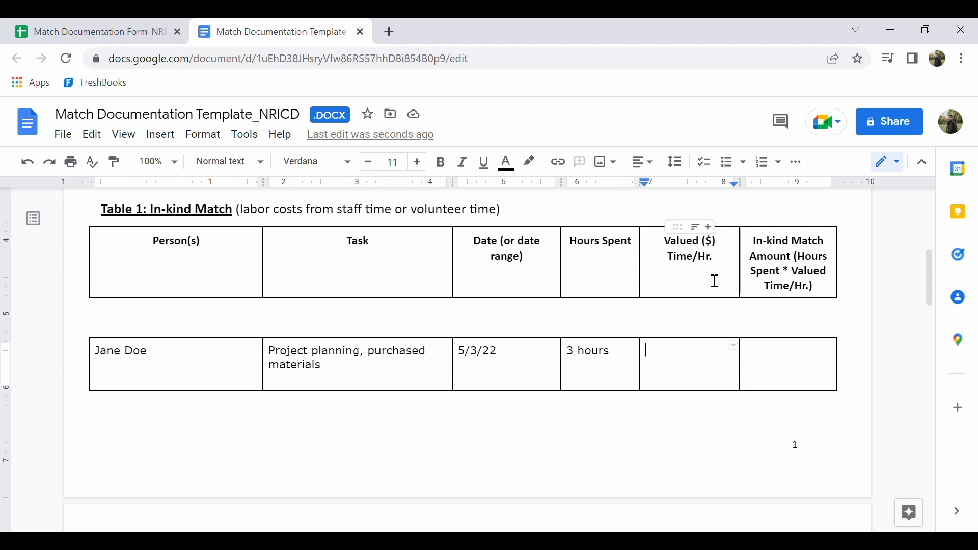
scroll(715, 281, up, 3)
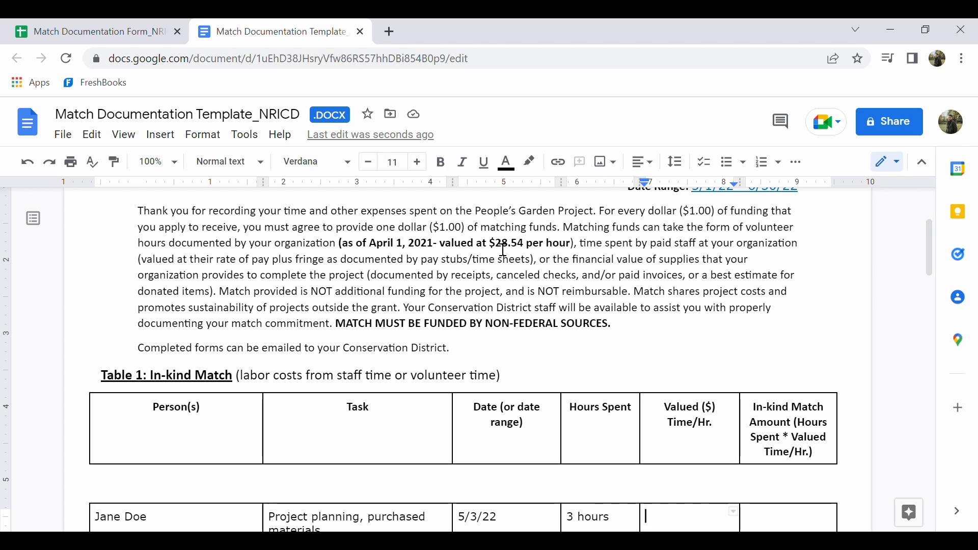
drag(490, 249, 529, 252)
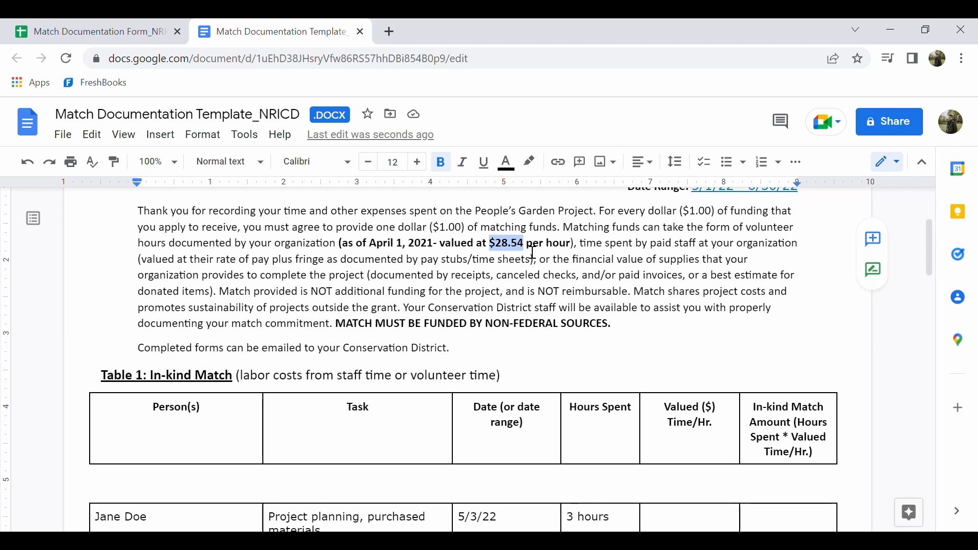
scroll(777, 381, down, 1)
scroll(777, 381, down, 1)
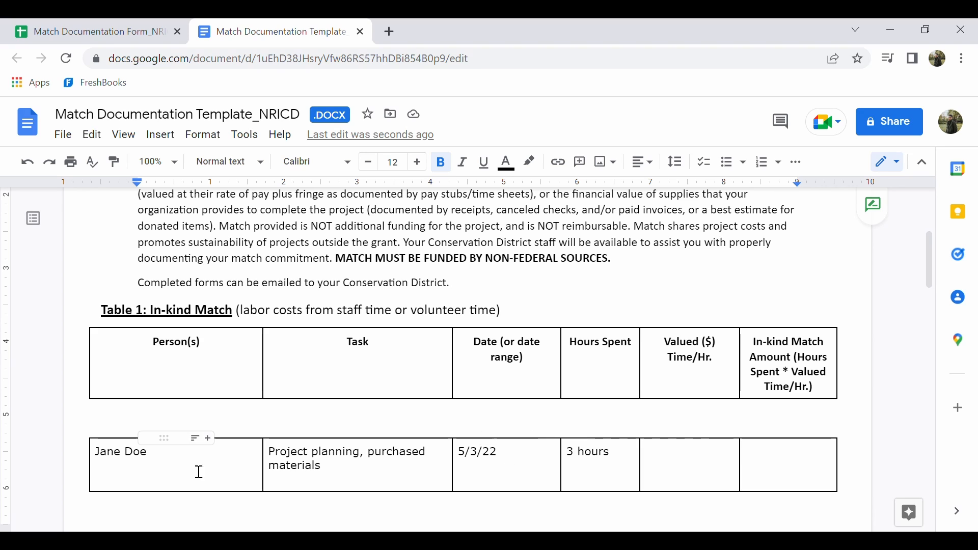
click(676, 462)
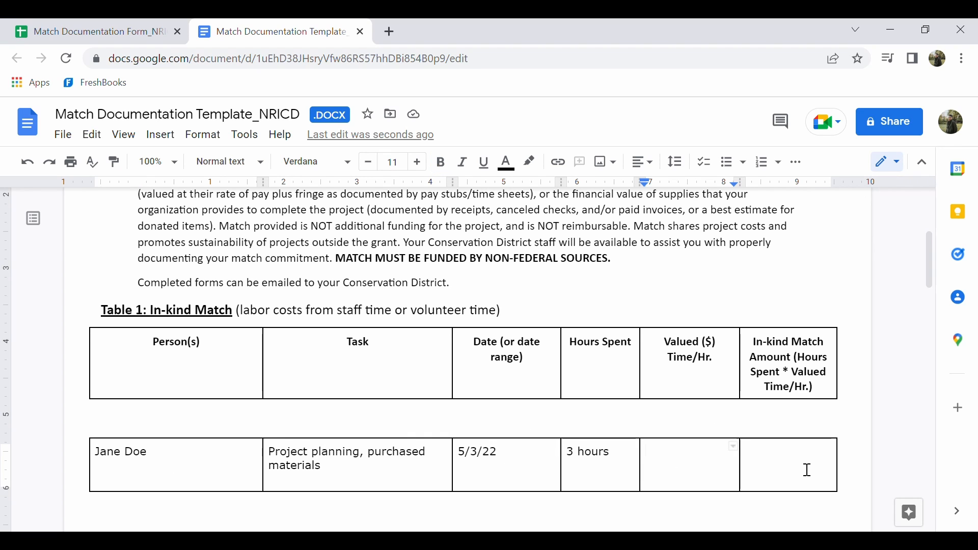
text($28/)
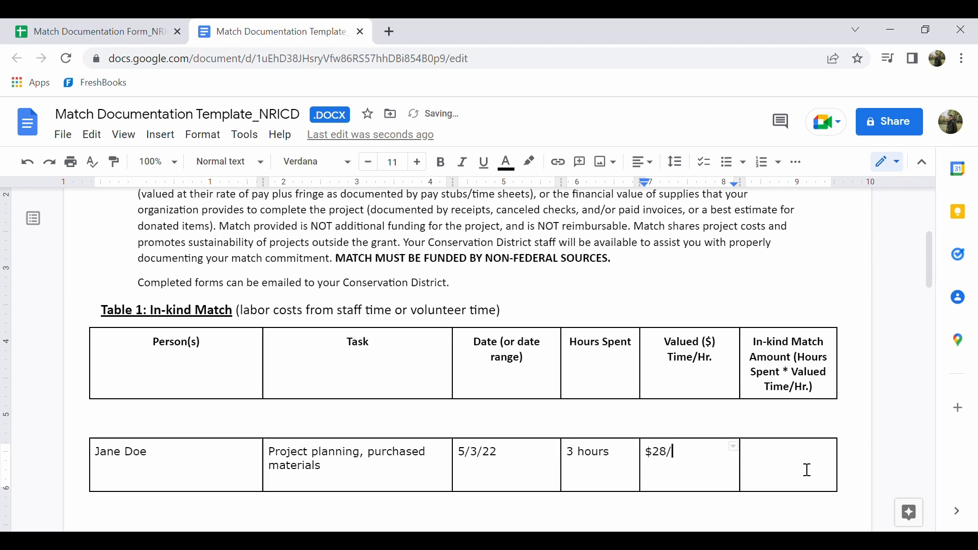
key(BackSpace)
text(.54/)
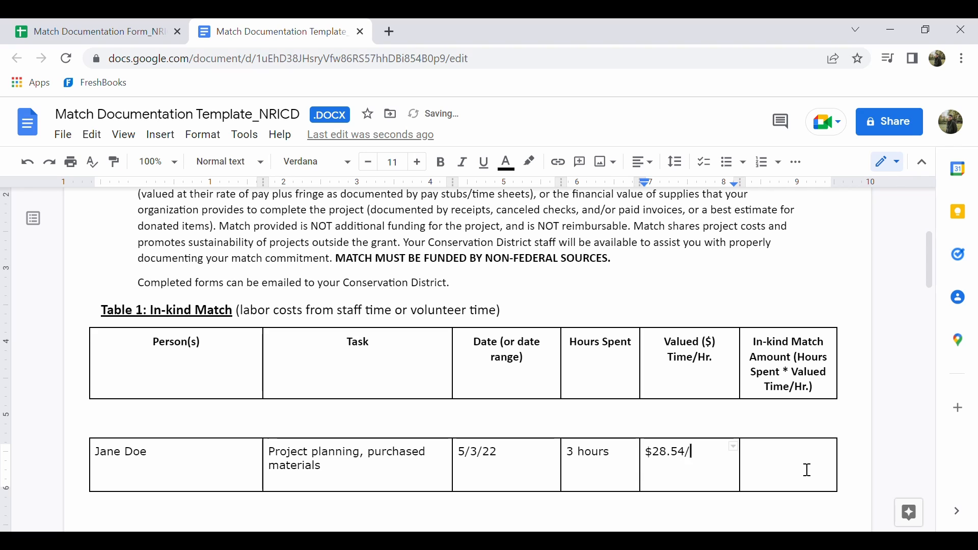
text(hr )
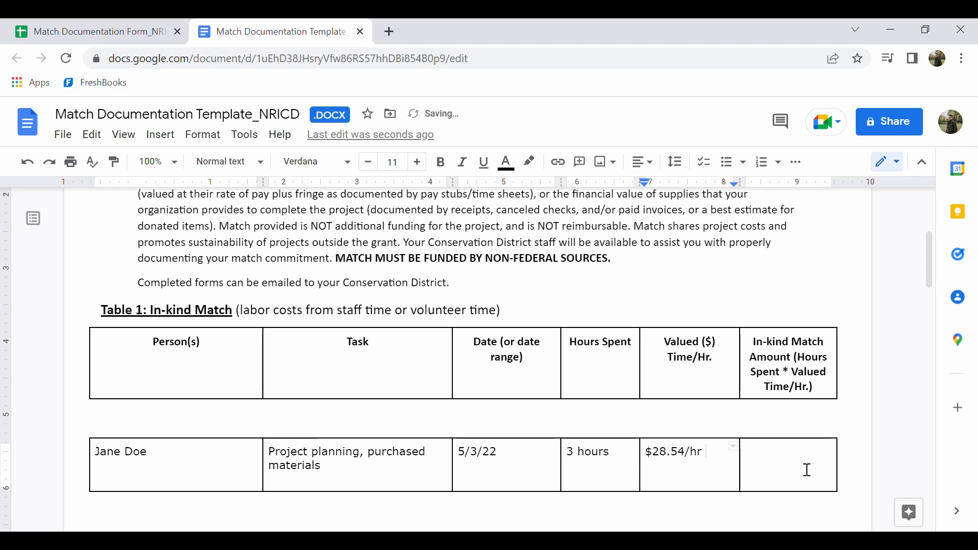
text((volunteer )
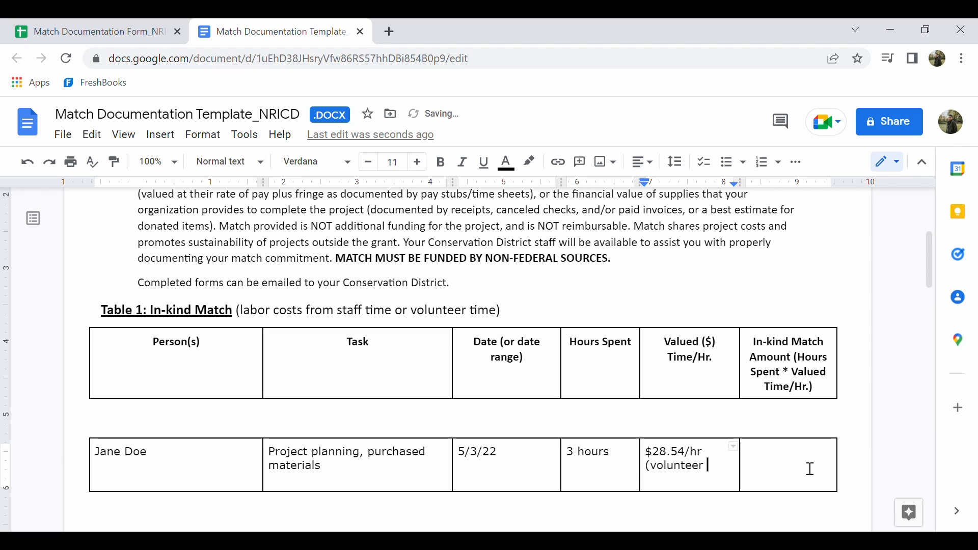
text(rate))
click(811, 468)
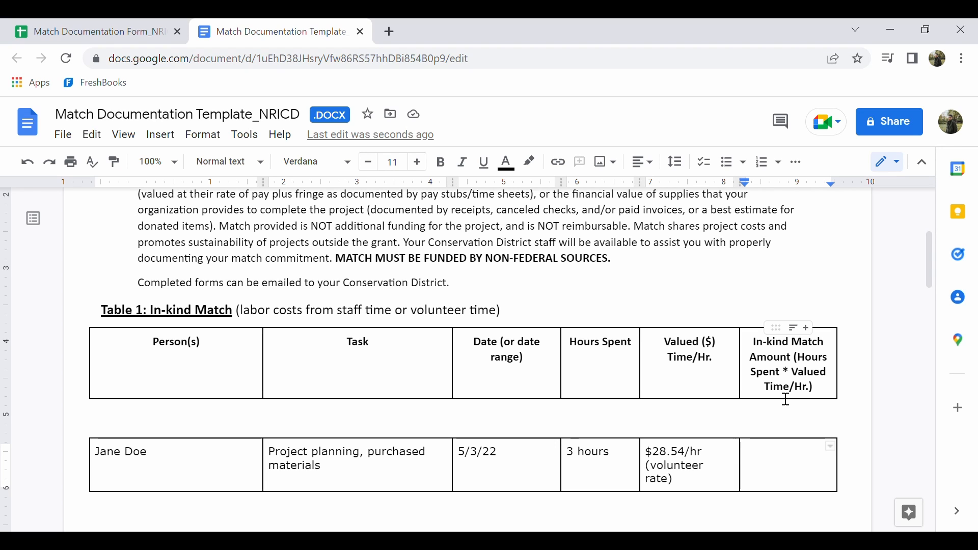
Enter $85.62 as the In-kind Match Amount in the first entry row of Table 1
text($)
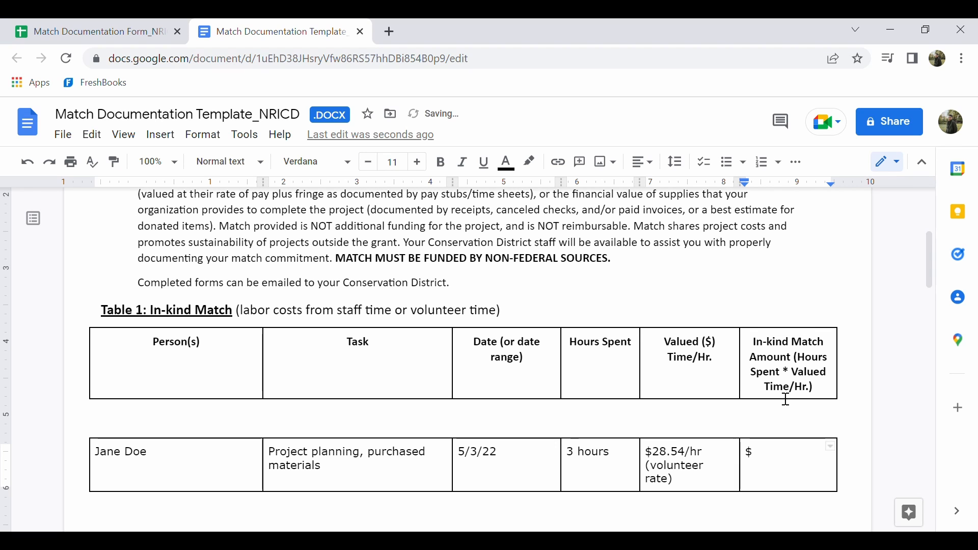
text(85.62)
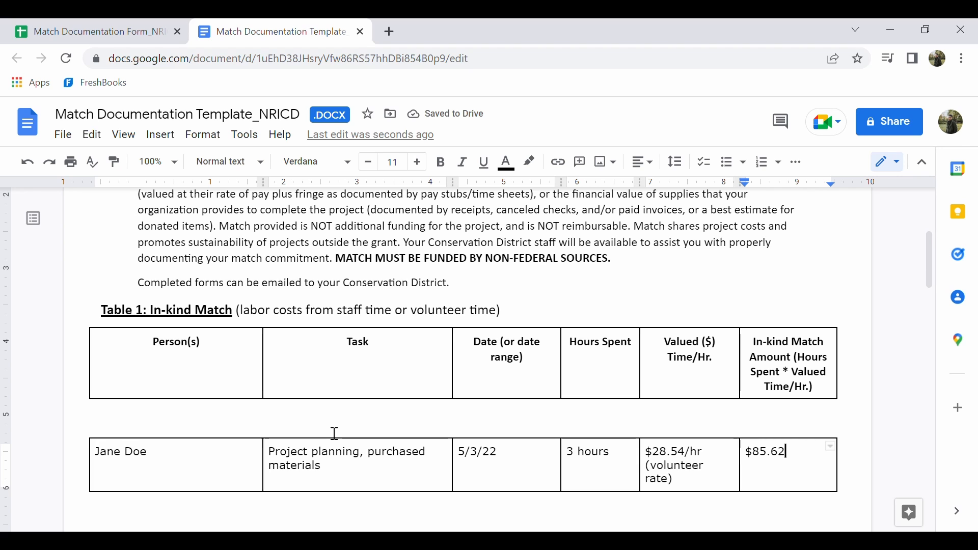
Enter the two volunteers' full names, joined by "&", under Person(s) in the second entry row of Table 1
scroll(335, 433, down, 5)
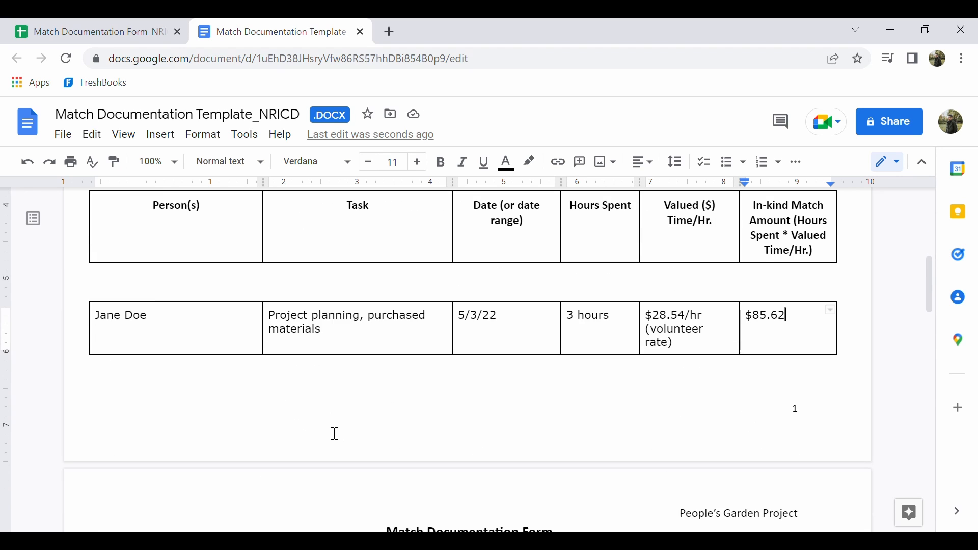
scroll(334, 433, down, 2)
scroll(334, 433, up, 1)
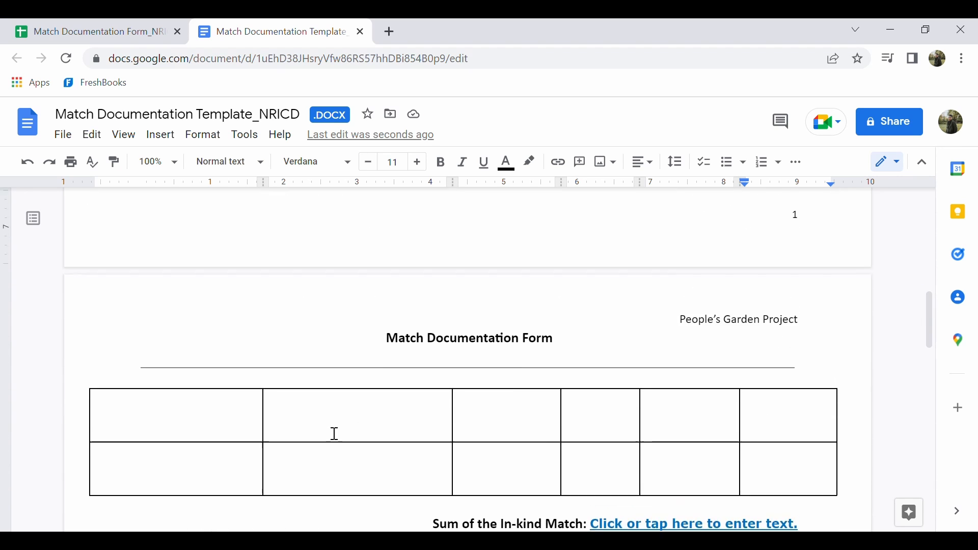
scroll(334, 433, up, 4)
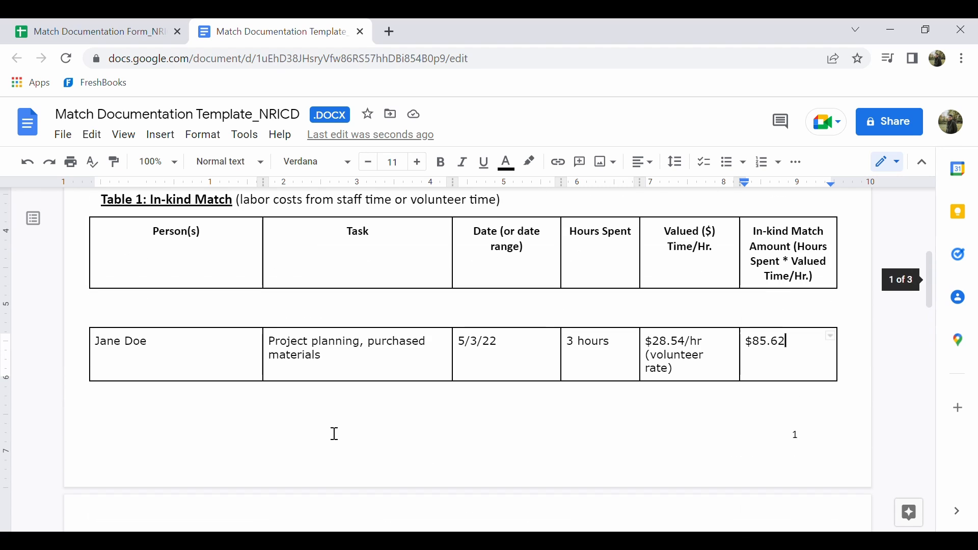
scroll(335, 434, down, 5)
click(232, 406)
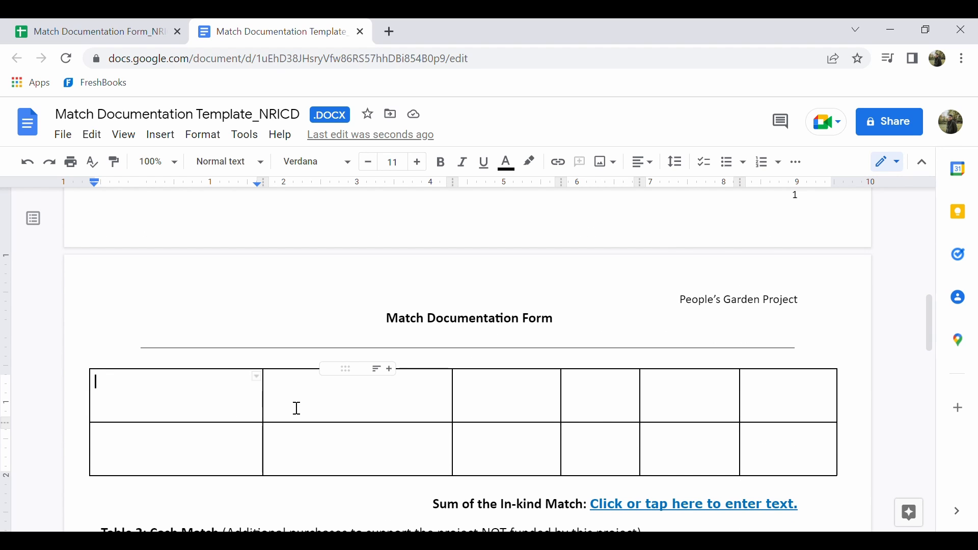
text(Ryan Smith)
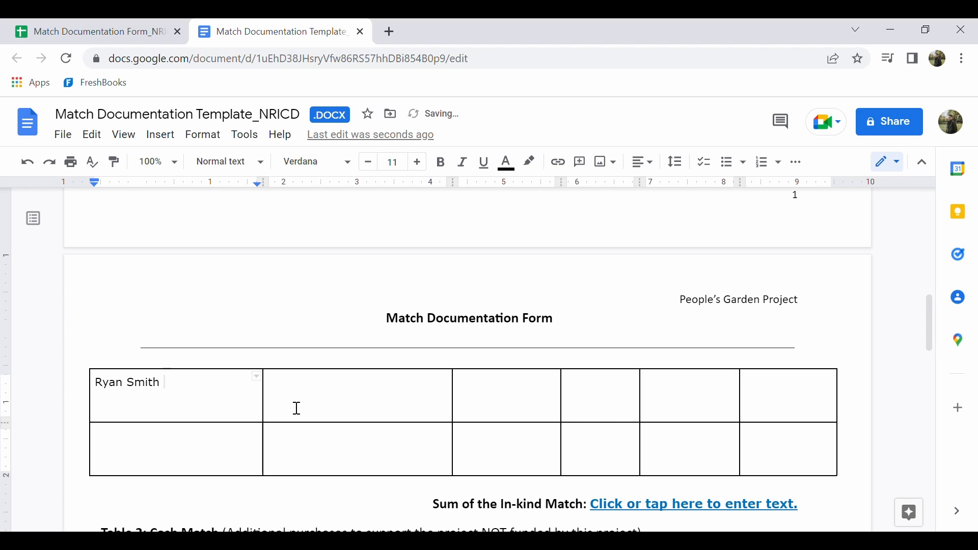
text(& Sara Lee)
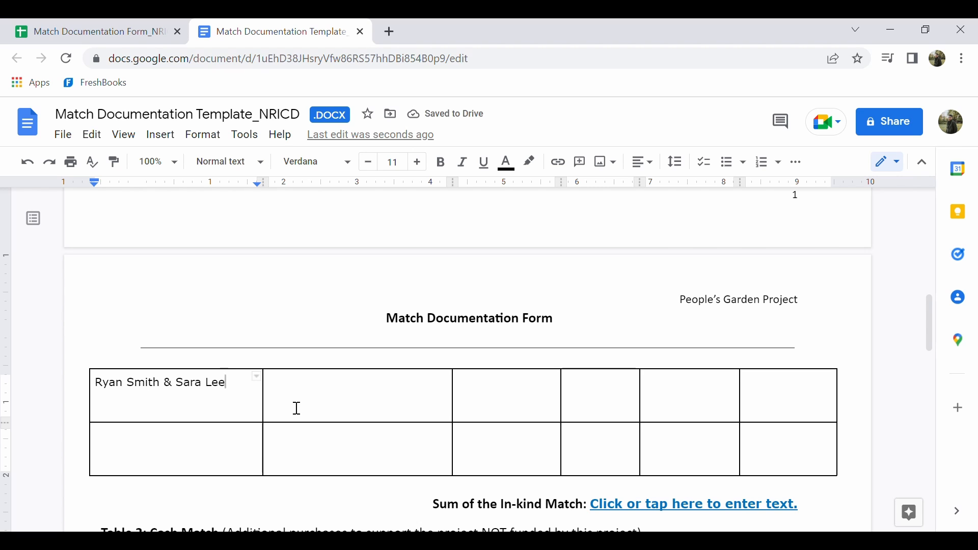
Enter "Clearing and preparing area for raised beds" as the task in the second entry row
click(296, 408)
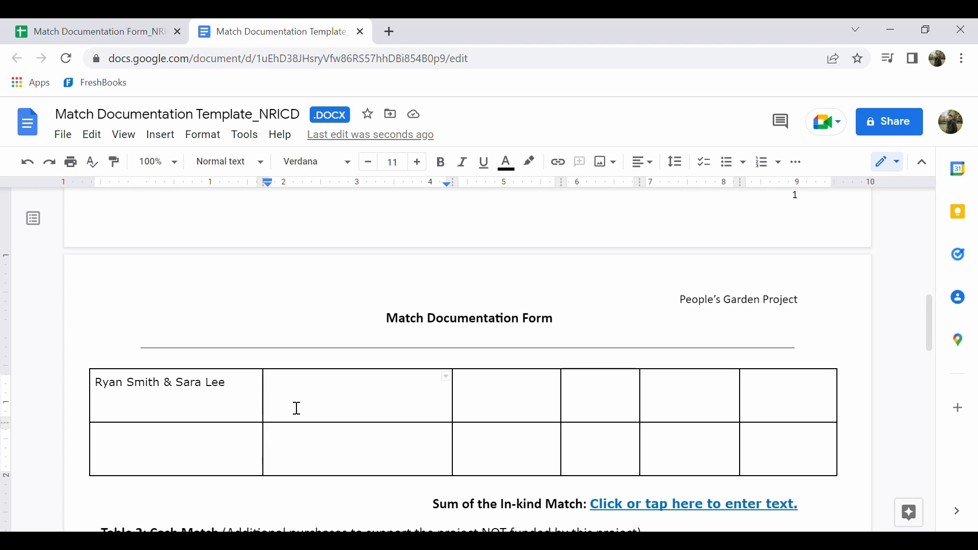
text(Clearing )
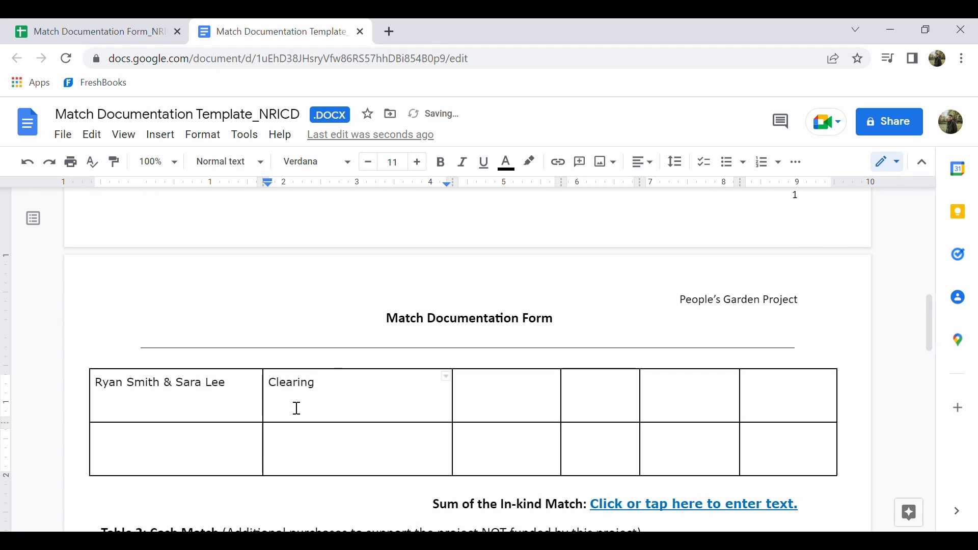
text(and preparing are)
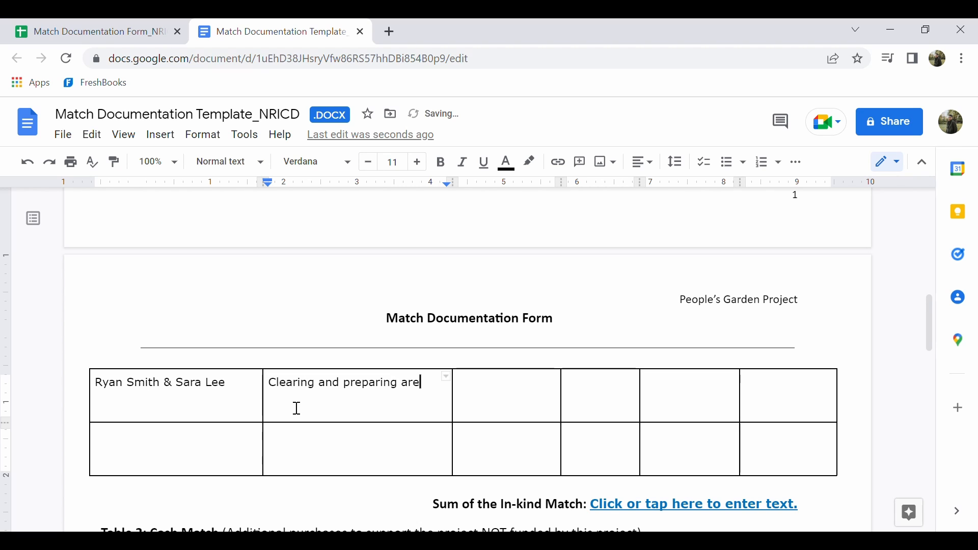
text(a for raised beds)
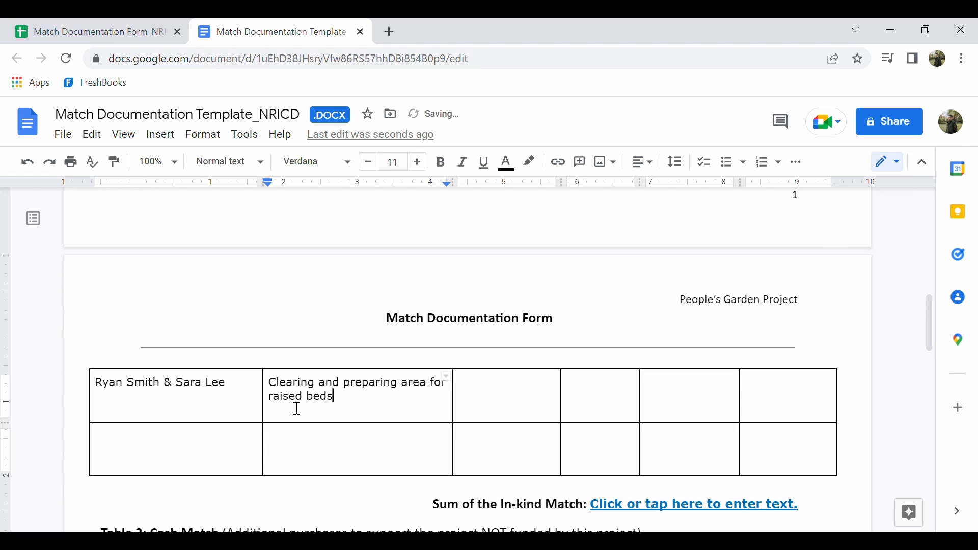
Enter the date range "5/4/22 - 5/25/22" in the second entry row of Table 1
key(Tab)
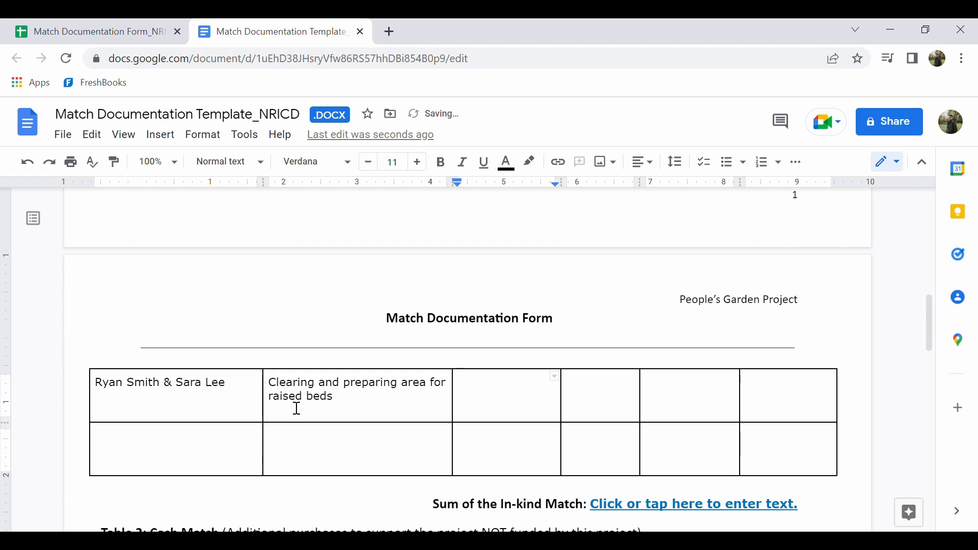
text(5/4/22 - 5)
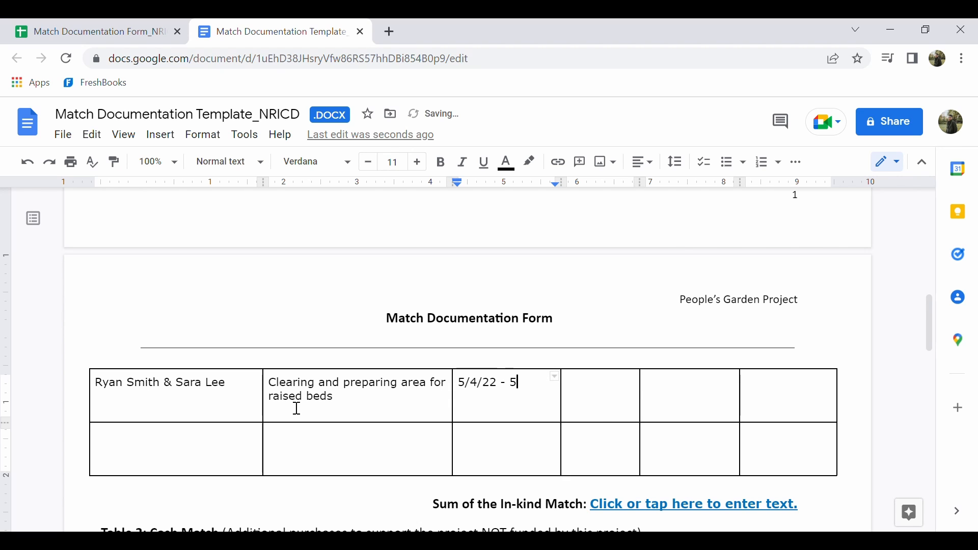
text(/25/22)
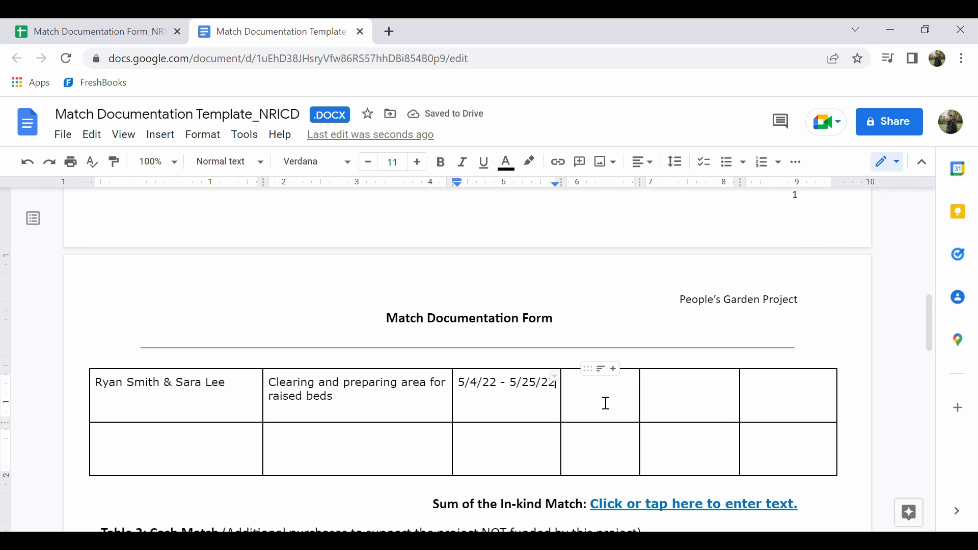
Enter "20 hours (10 hours per person)" as the hours spent in the second entry row
click(590, 407)
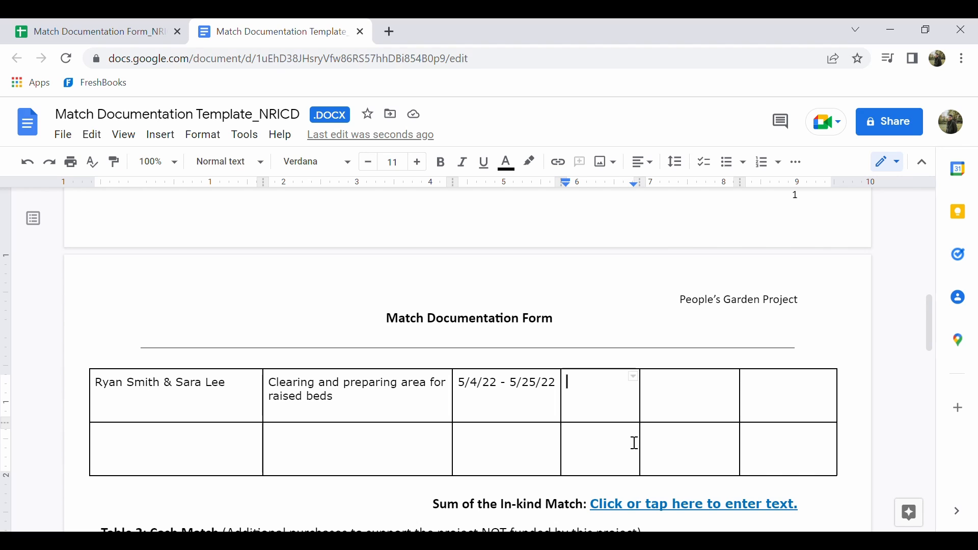
text(20 ho)
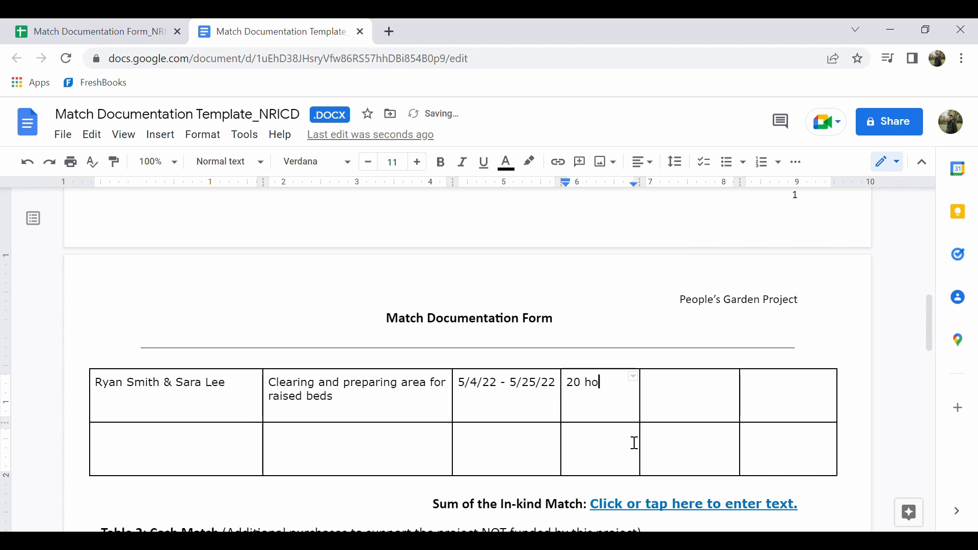
text(urs (10 hours per person)
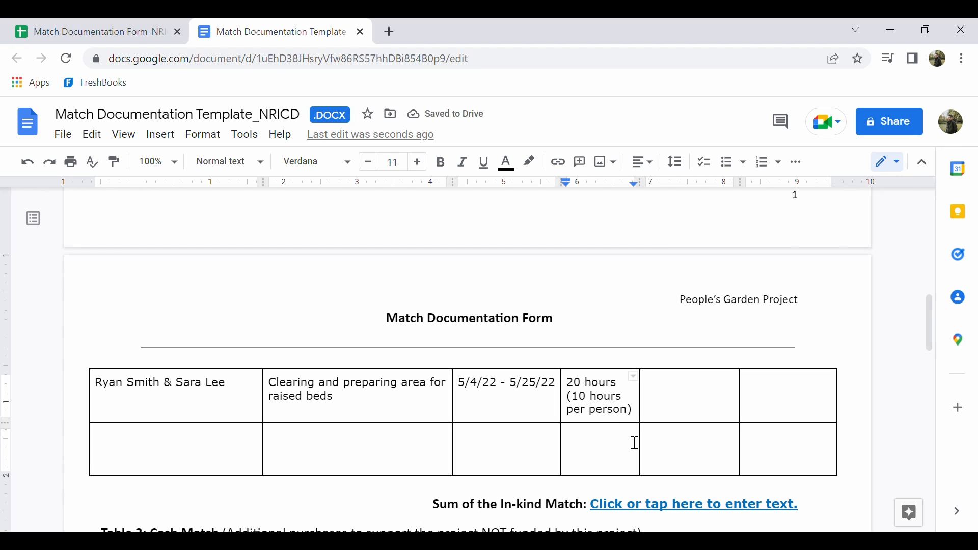
Enter "$28.54/hr (volunteer rate)" as the second entry's Valued ($) Time/Hr
click(677, 404)
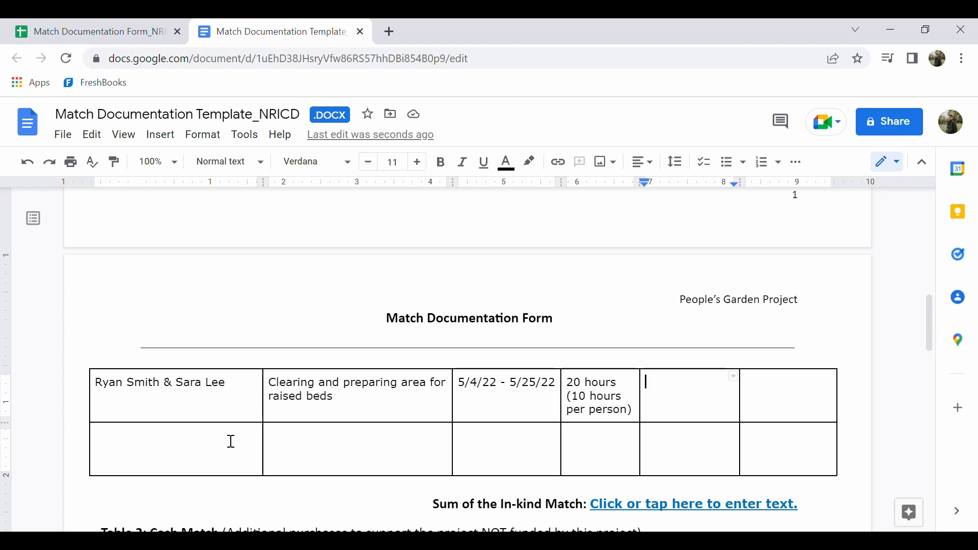
text($28.5)
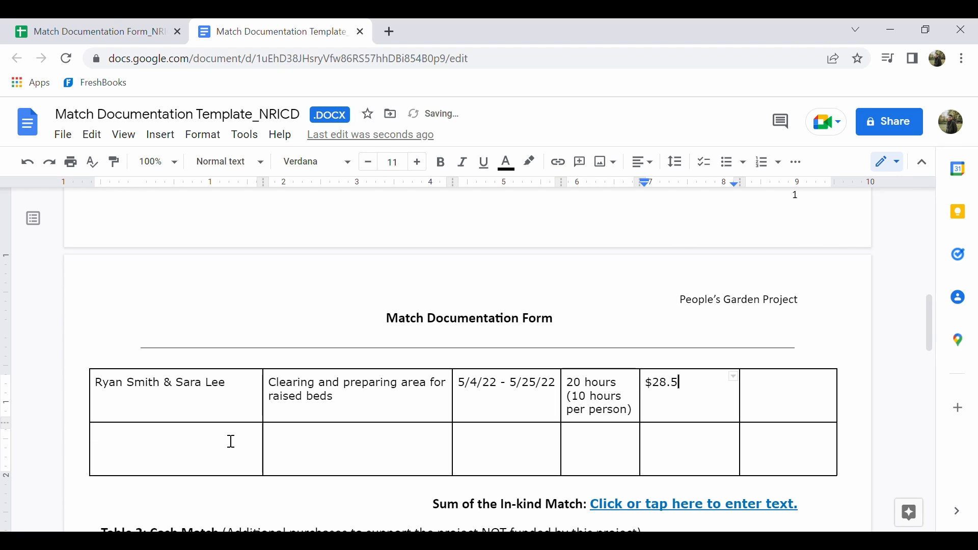
text(4/hr (volunteer )
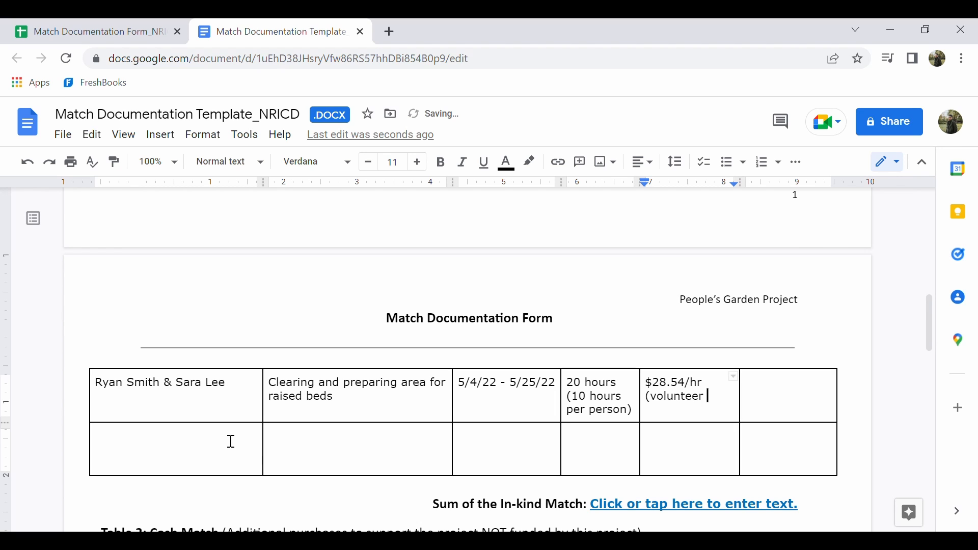
text(rate))
Enter $570.80 as the In-kind Match Amount in the second entry row of Table 1
key(Tab)
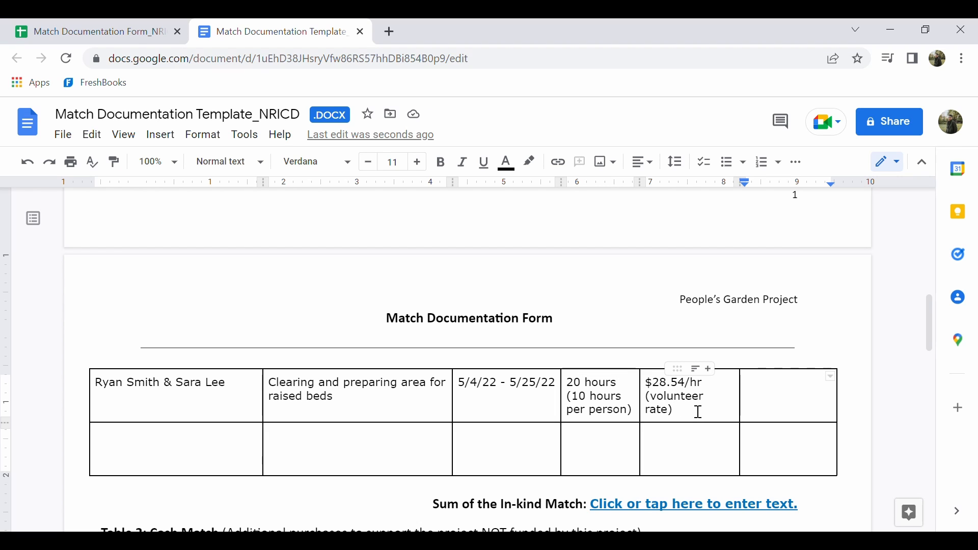
text(570)
key(BackSpace)
key(BackSpace)
key(BackSpace)
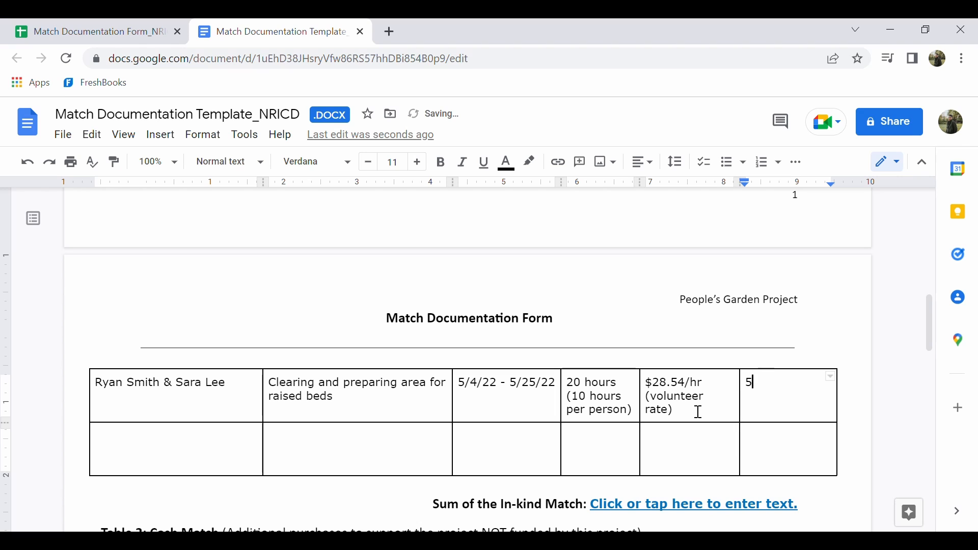
text($570.80)
Review the Table 1 entries and look at the options for inserting rows at the remaining blank row
scroll(697, 411, up, 4)
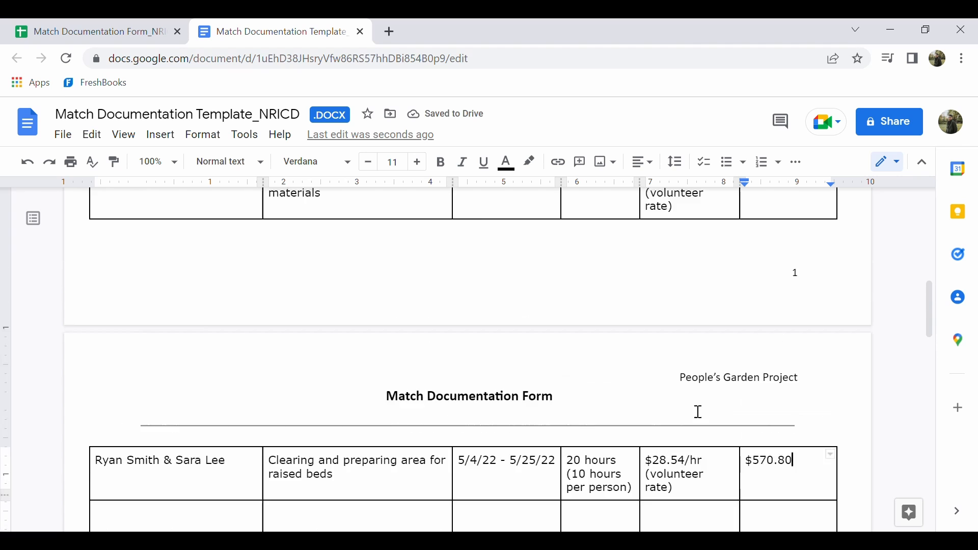
scroll(696, 410, down, 4)
scroll(381, 382, up, 3)
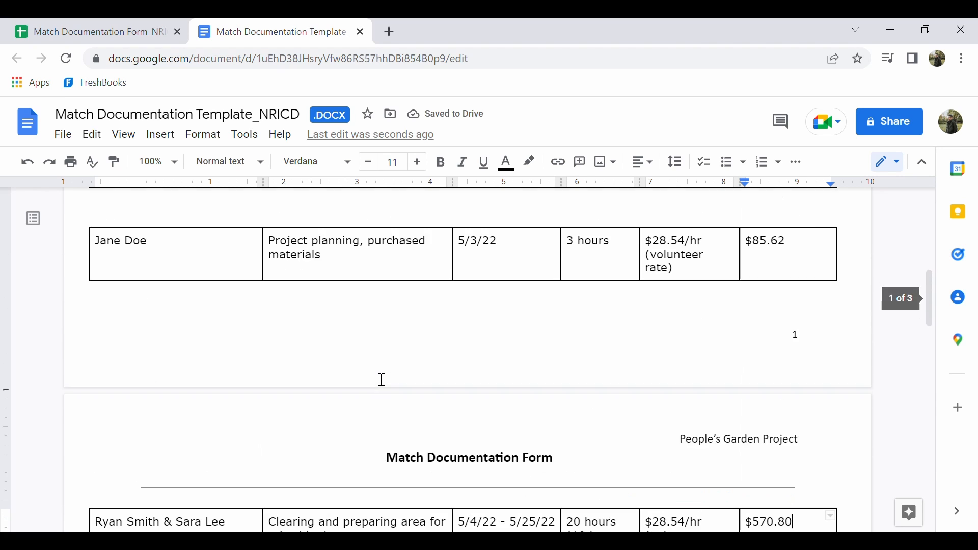
scroll(380, 381, down, 4)
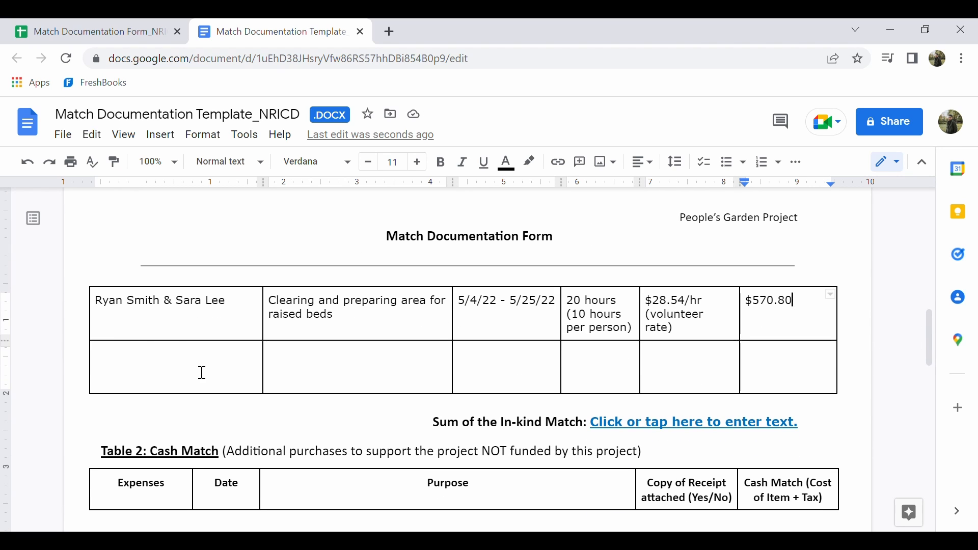
click(191, 379)
right_click(183, 376)
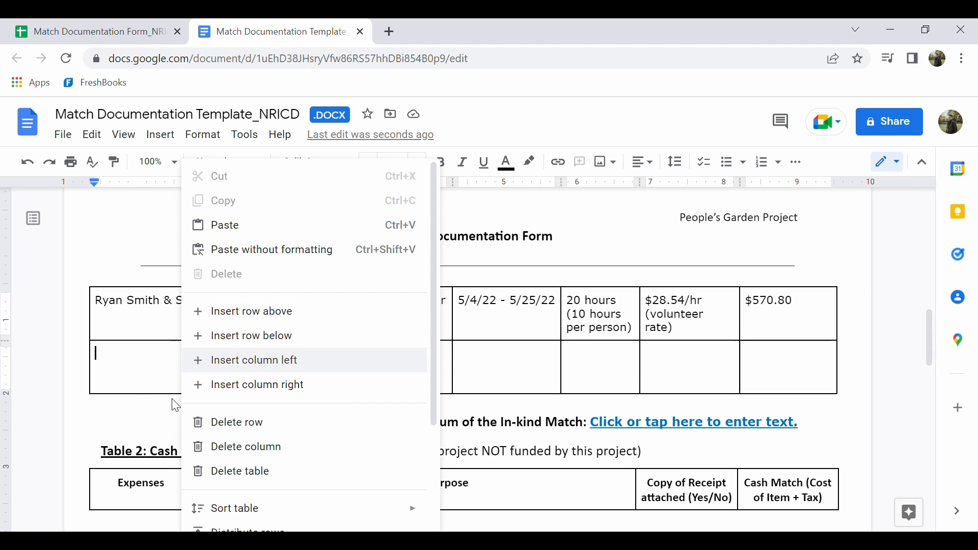
click(136, 370)
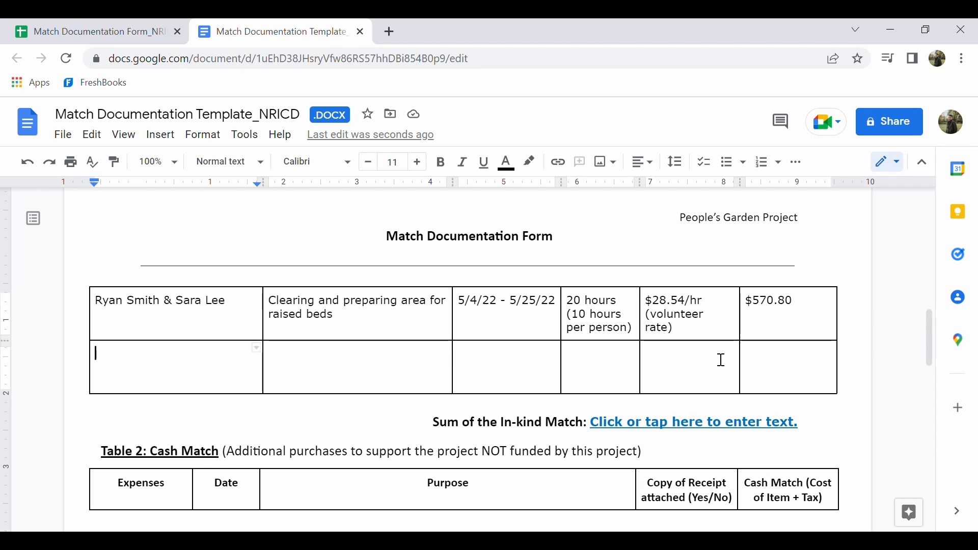
Review the In-kind Match Amounts of both Table 1 entries across the two pages
scroll(721, 360, up, 3)
scroll(721, 359, up, 3)
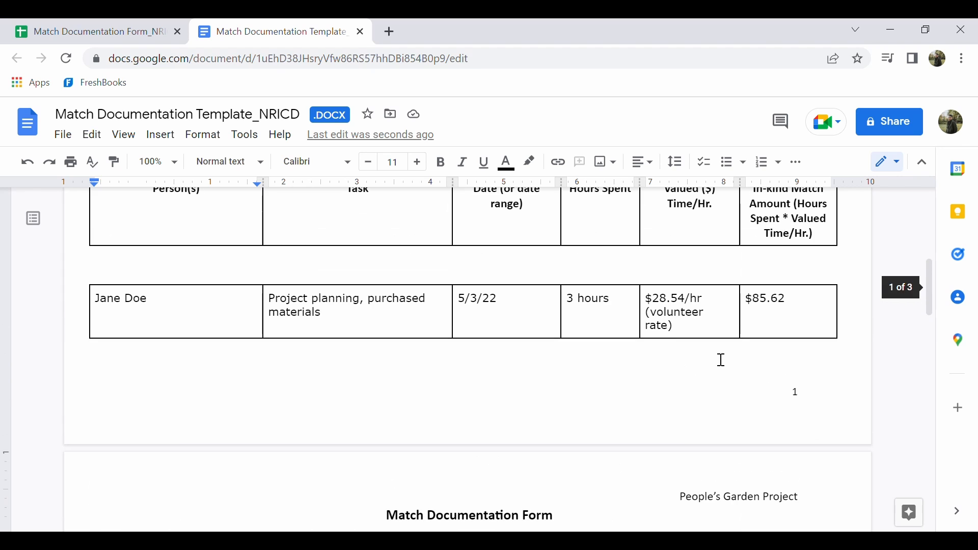
scroll(803, 305, up, 1)
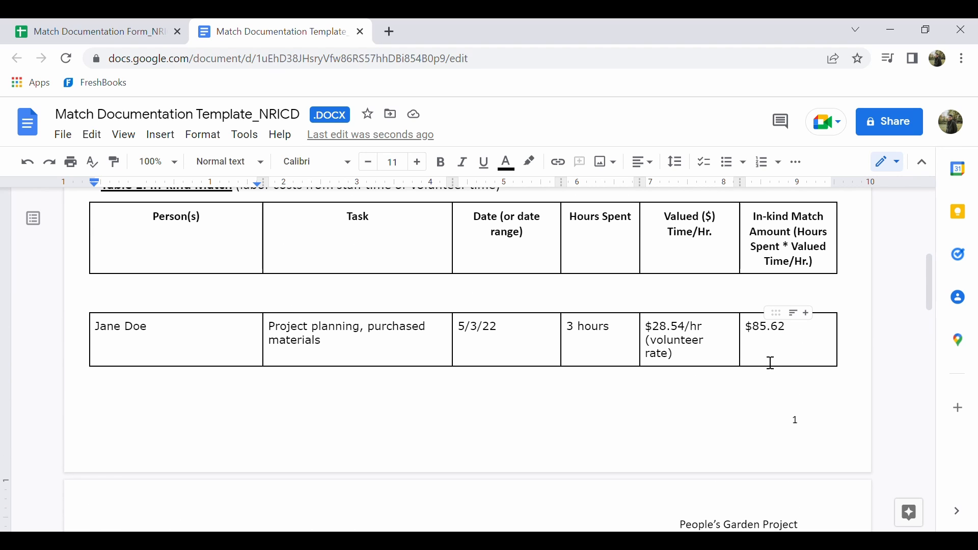
scroll(791, 253, down, 4)
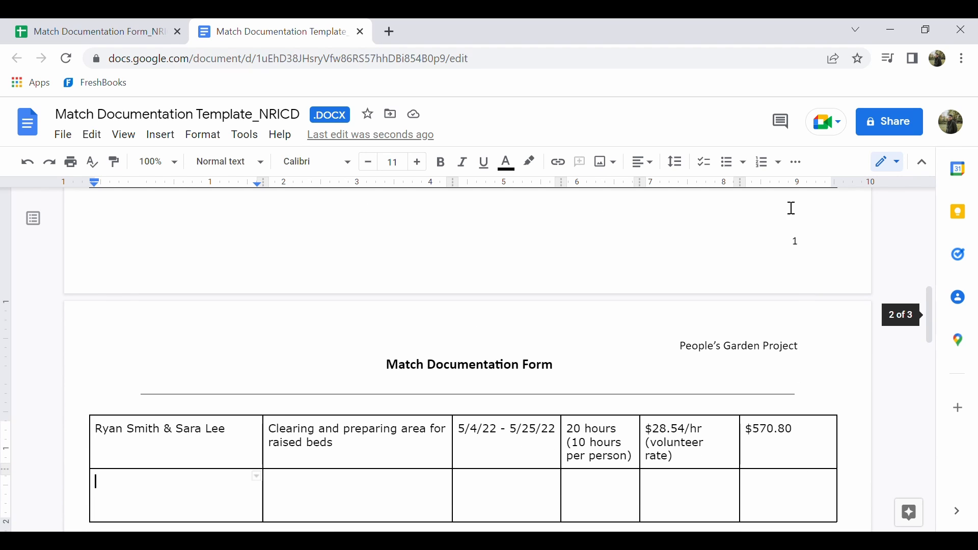
scroll(808, 411, up, 1)
scroll(807, 412, up, 2)
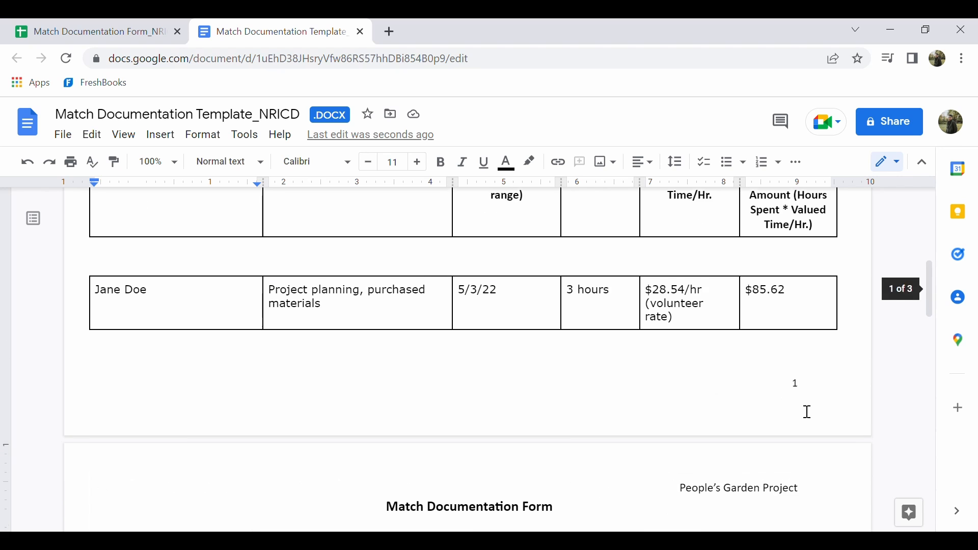
scroll(807, 412, down, 4)
scroll(808, 411, up, 3)
scroll(808, 412, down, 2)
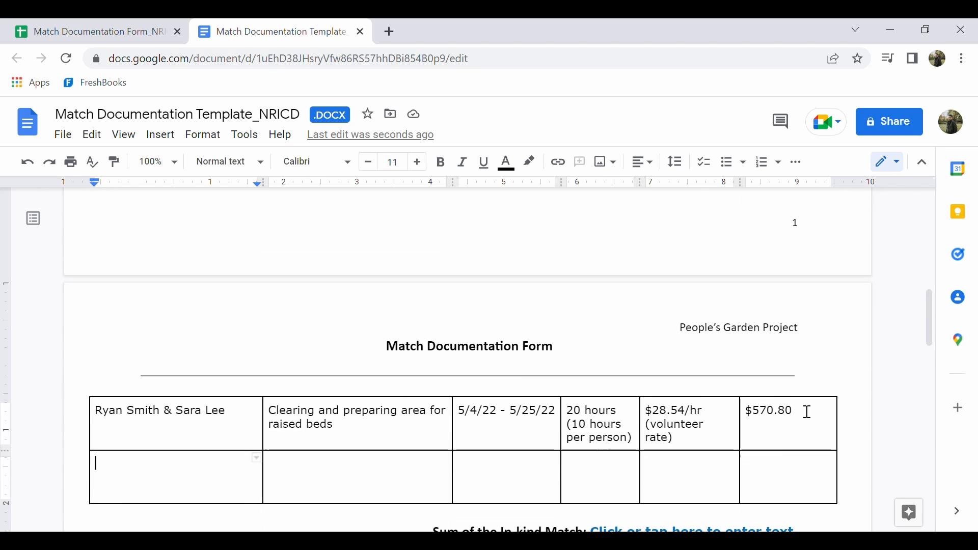
scroll(816, 401, down, 1)
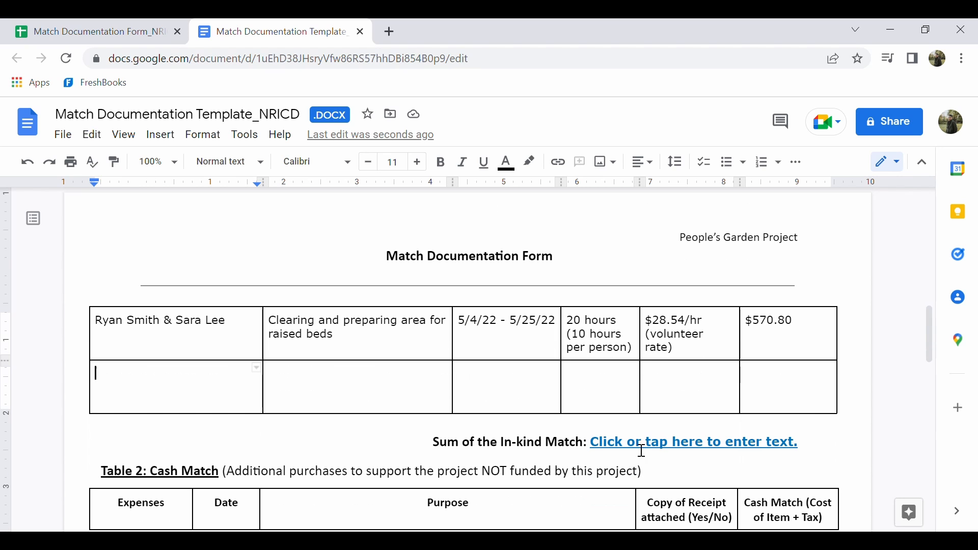
Replace the Sum of the In-kind Match placeholder with $656.42
drag(592, 444, 806, 450)
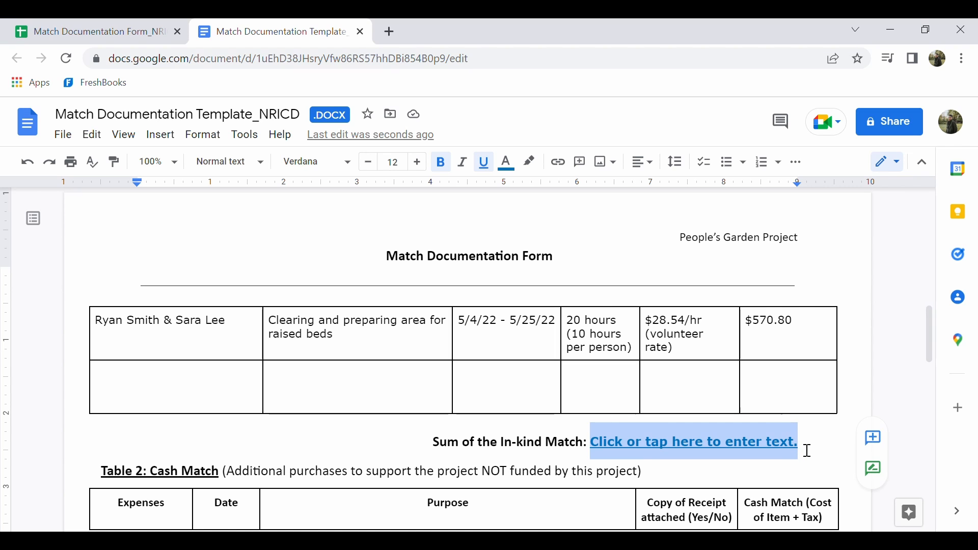
text($65)
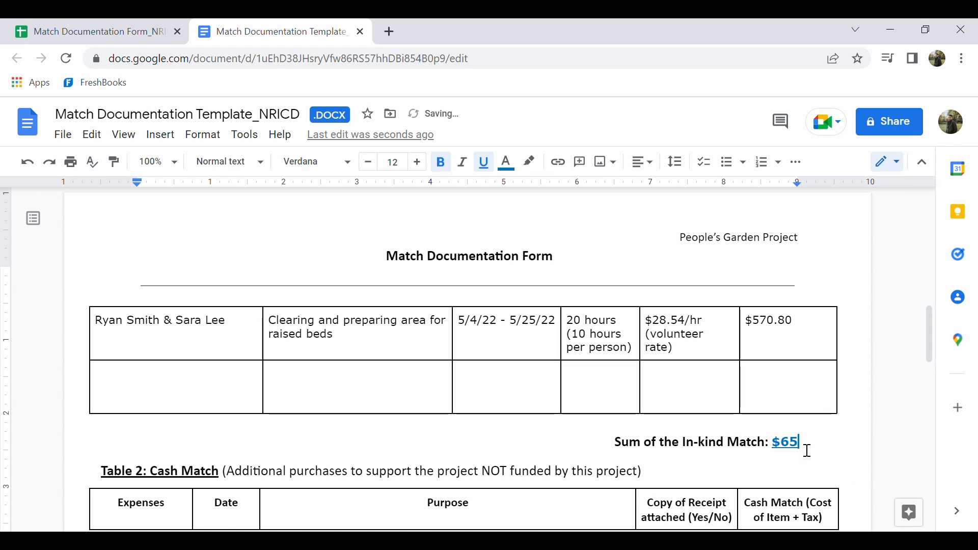
text(6.42)
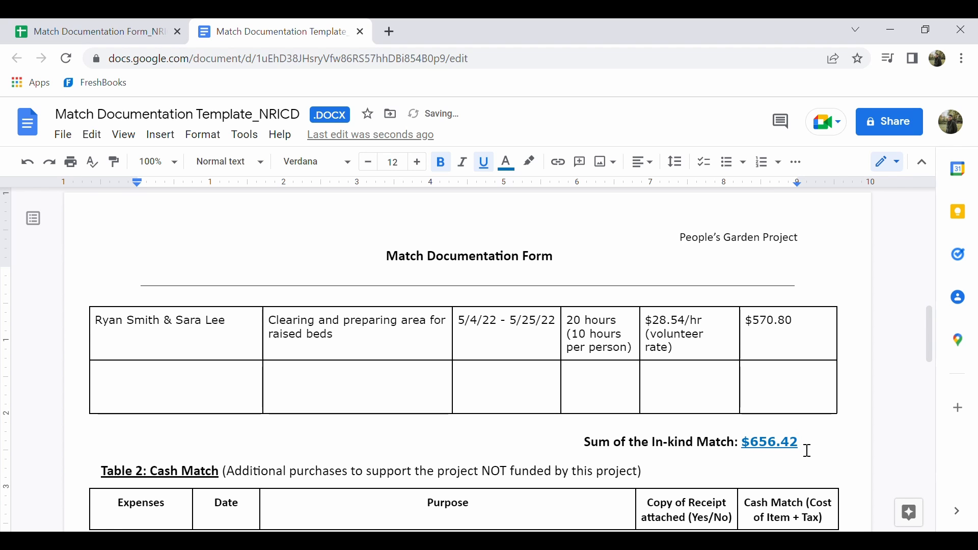
Start the first Table 2 cash match entry with the expense "Garden Books" and the date 5/12/22
scroll(807, 451, up, 5)
scroll(807, 450, up, 3)
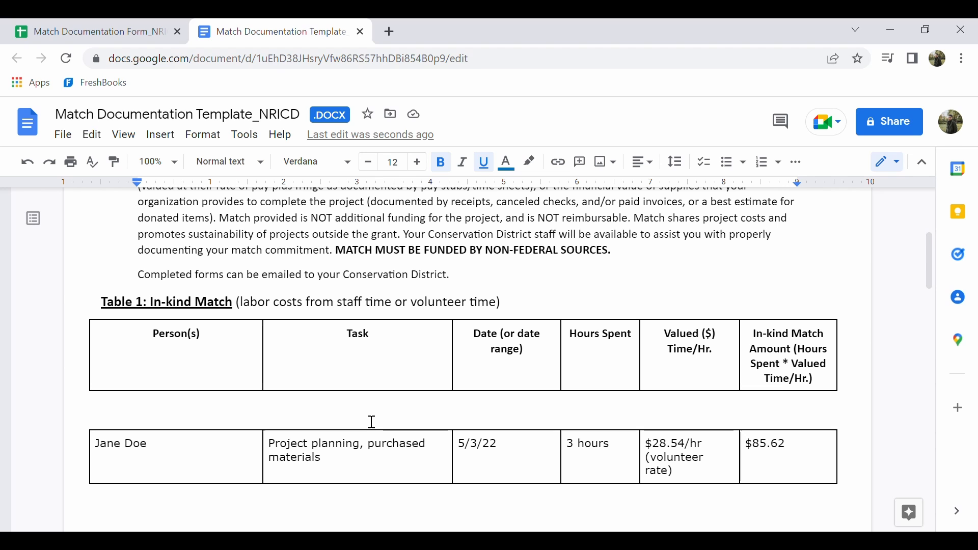
scroll(369, 421, down, 3)
scroll(366, 421, down, 5)
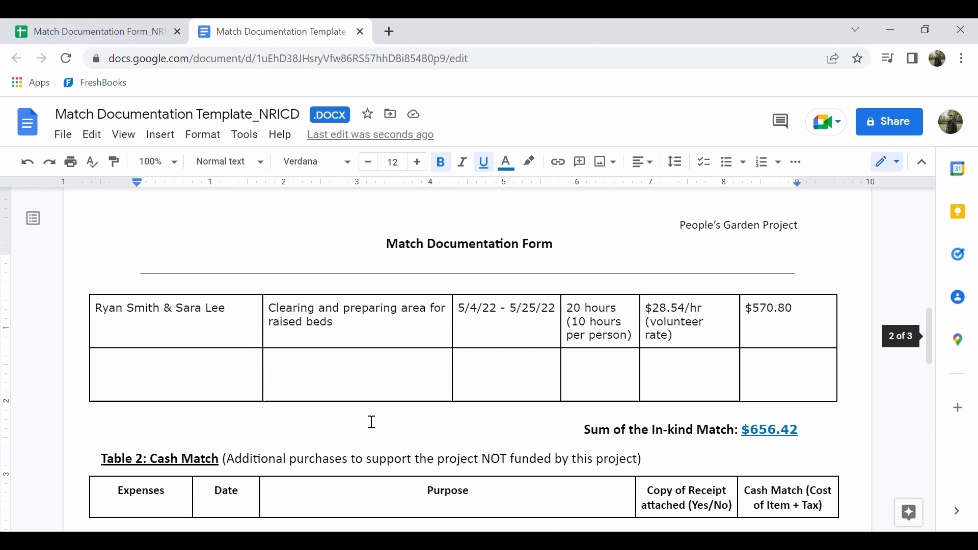
scroll(371, 422, down, 3)
scroll(372, 422, down, 2)
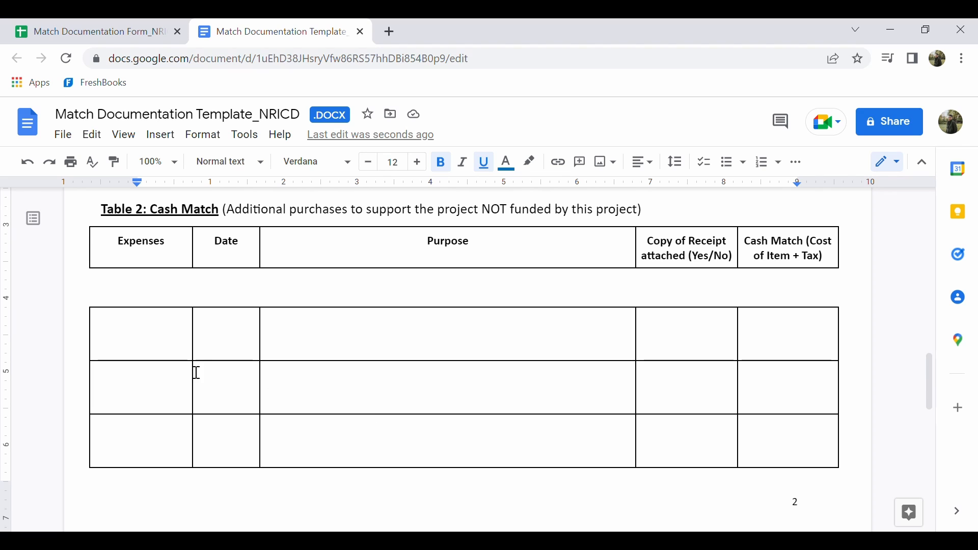
click(144, 339)
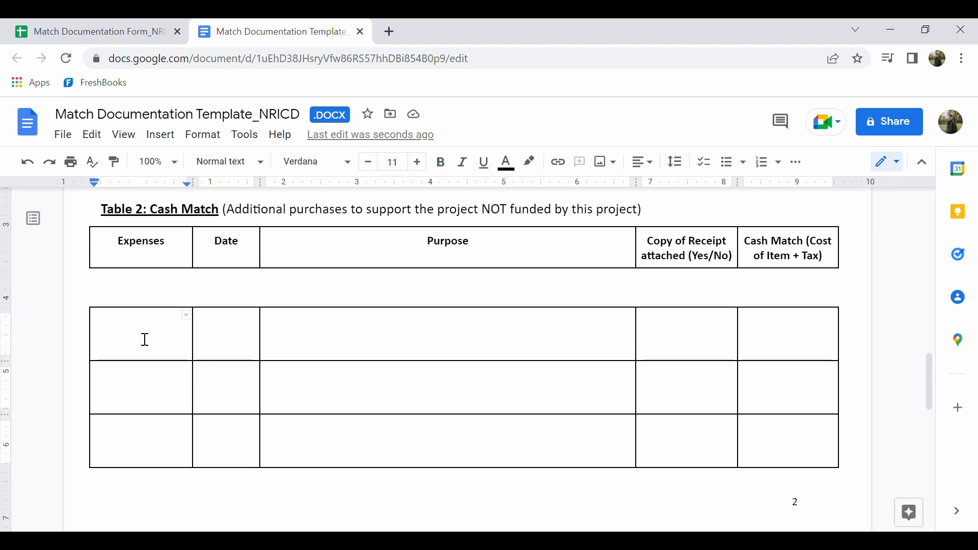
text(Garde)
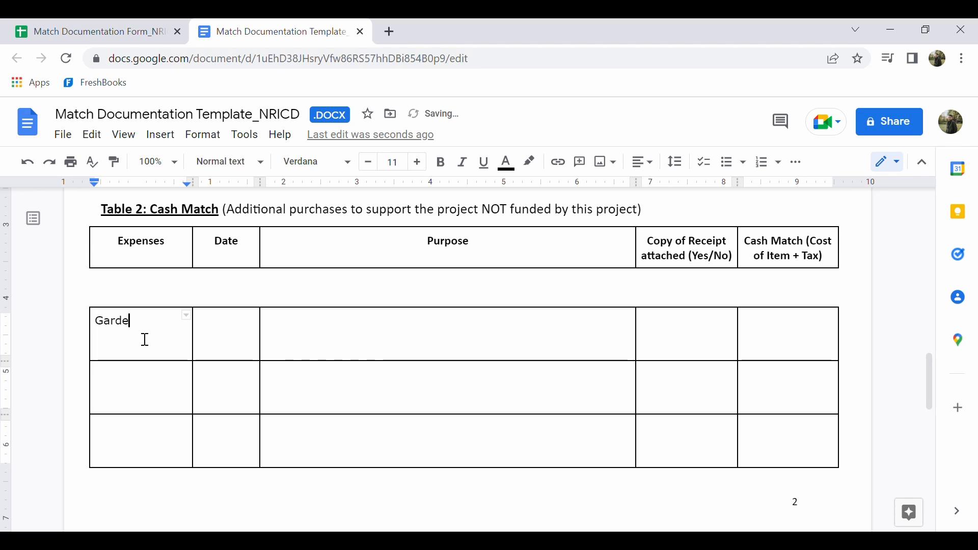
text(n Books)
key(Tab)
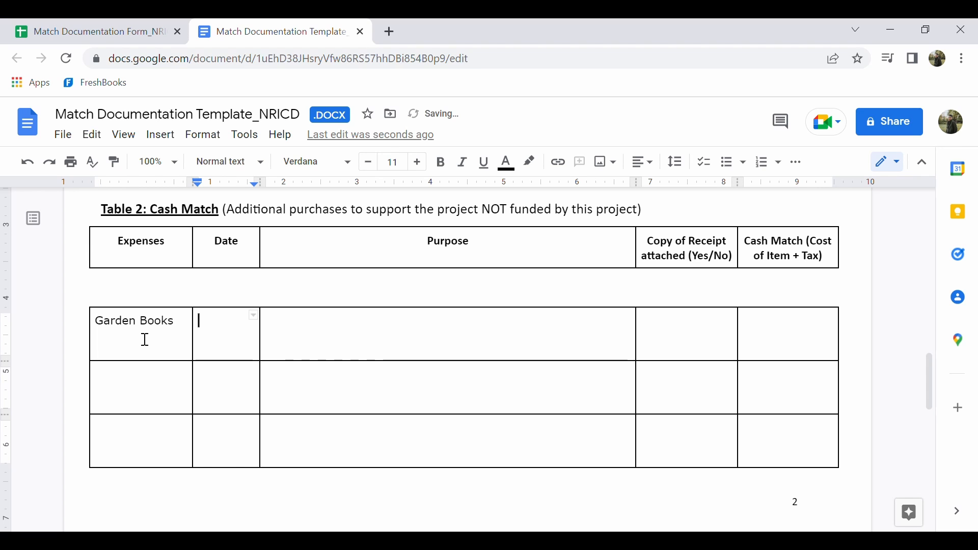
text(5/12/22)
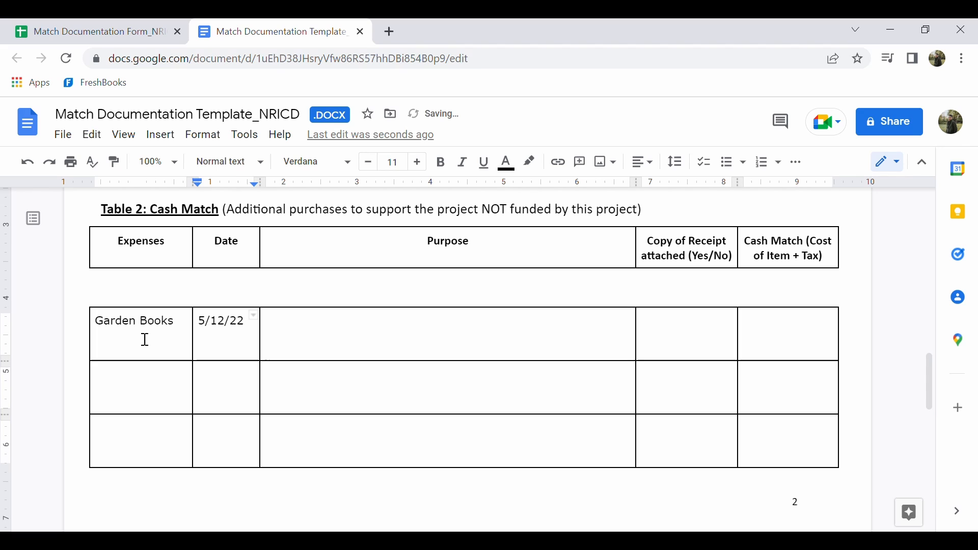
key(Tab)
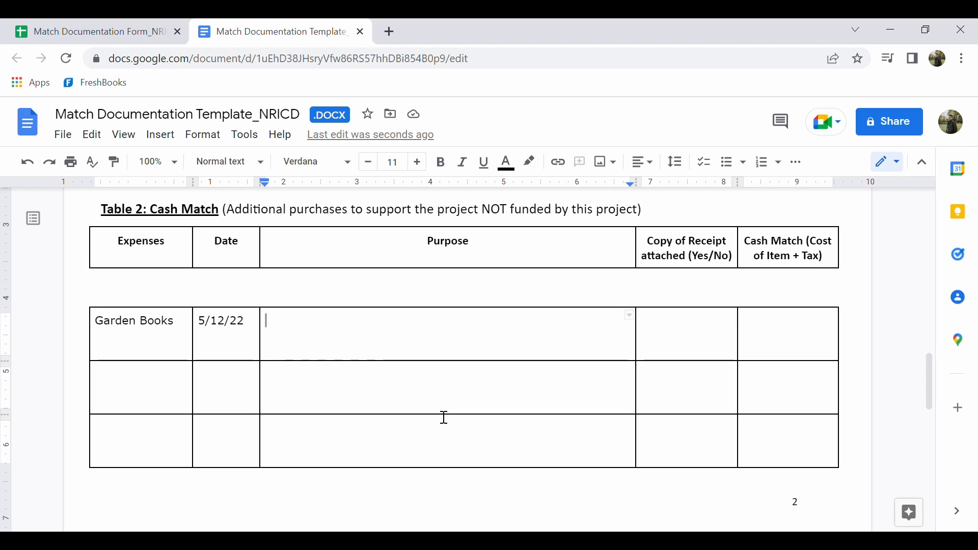
Enter the purpose "Garden books were purchased by a partner organization to develop a community library of resources" for the Garden Books expense
text(Garden books )
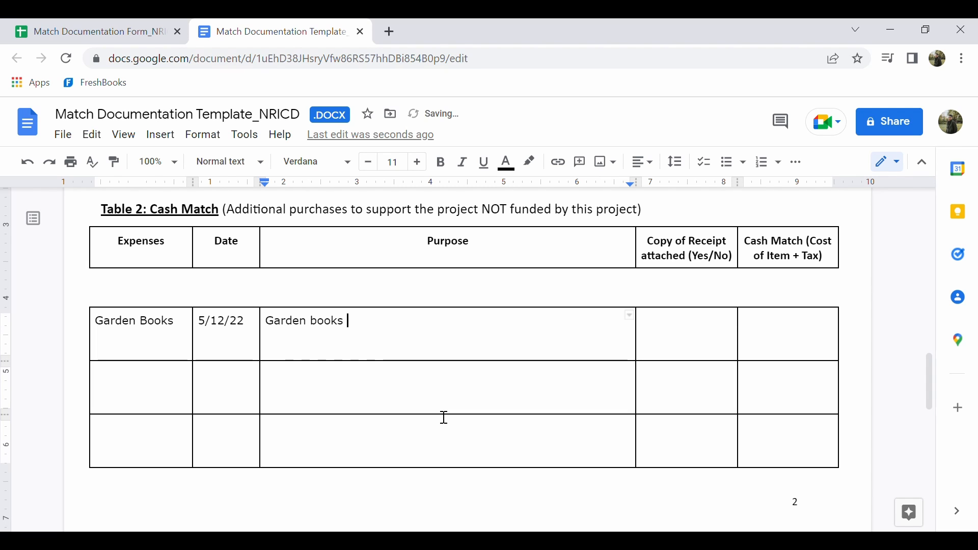
text(were purchased by a par)
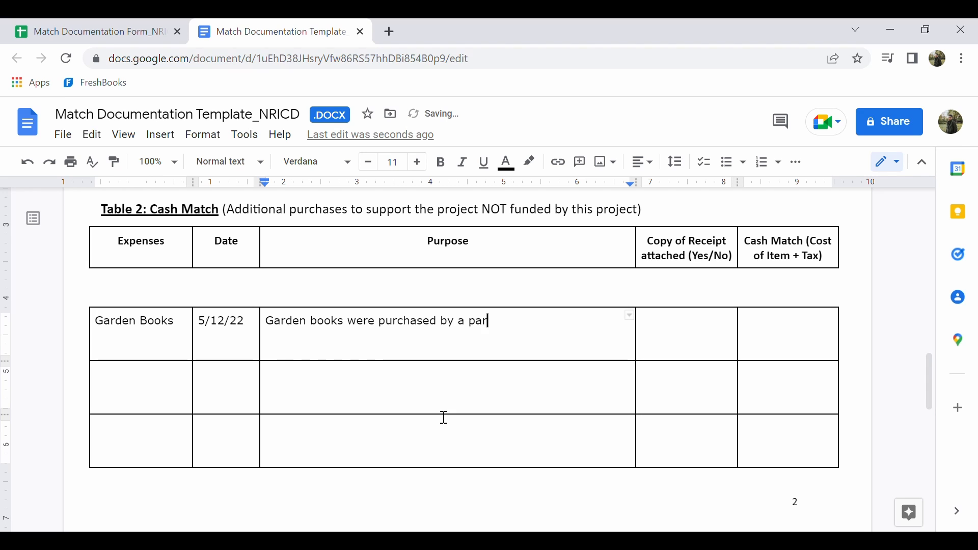
text(tner organization to develo)
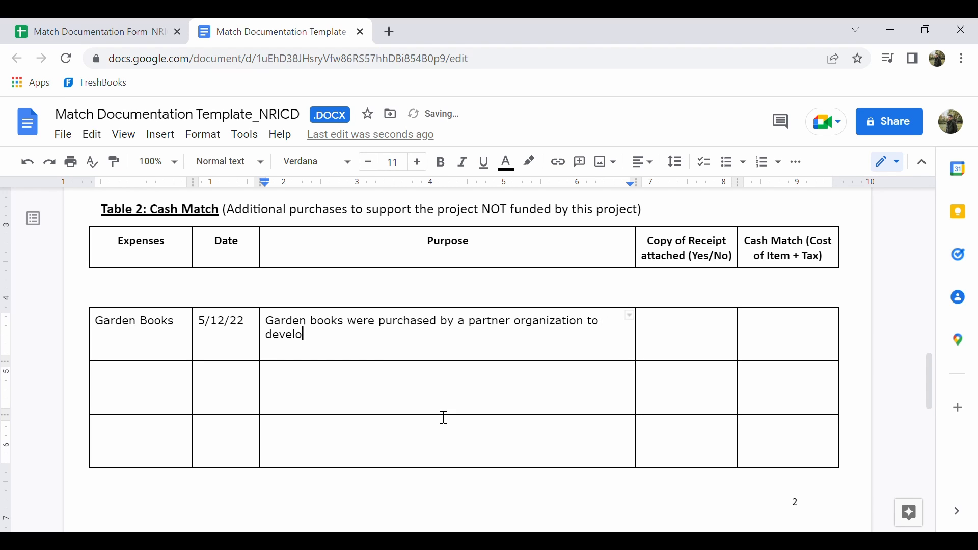
text(p a community librar)
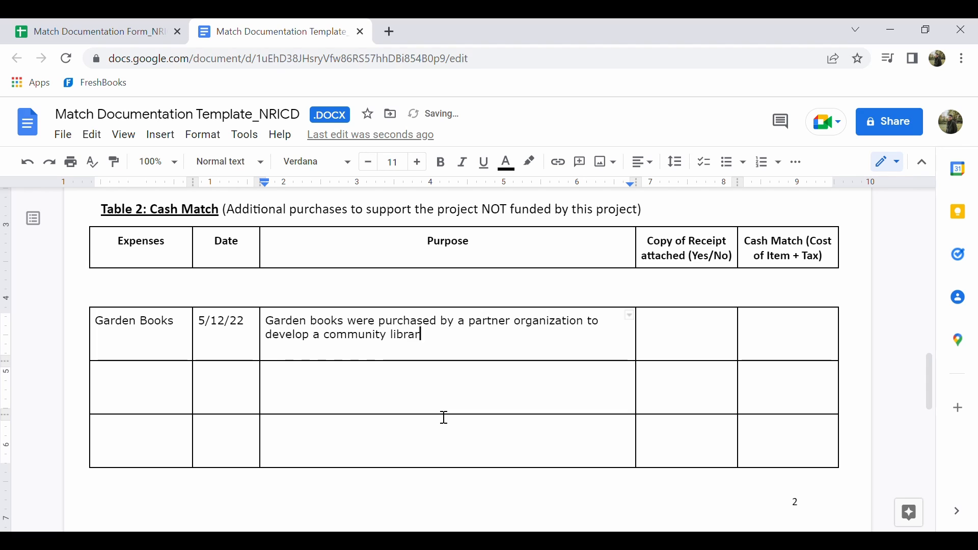
text(y of resources)
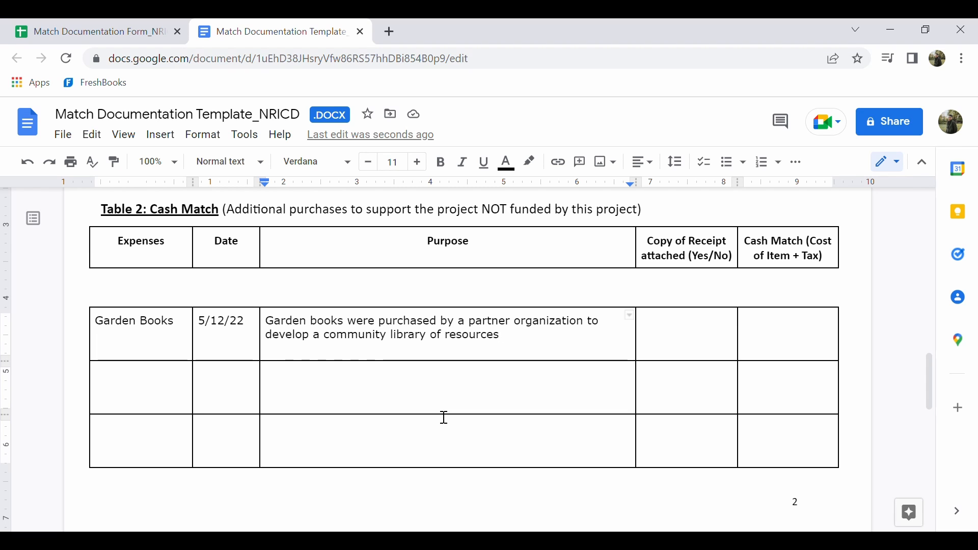
Mark the Garden Books receipt copy as attached with "Yes" and enter $100.00 as its Cash Match
click(692, 345)
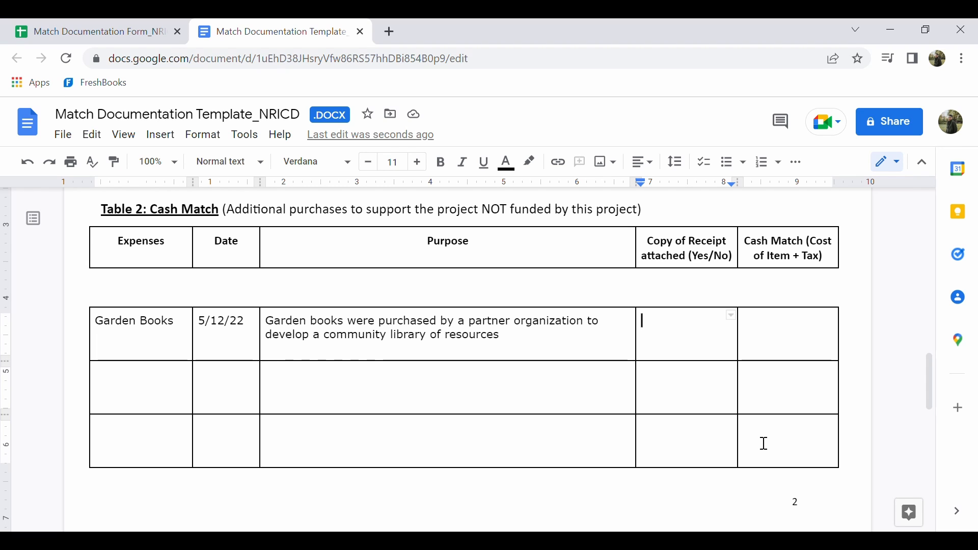
text(Yes)
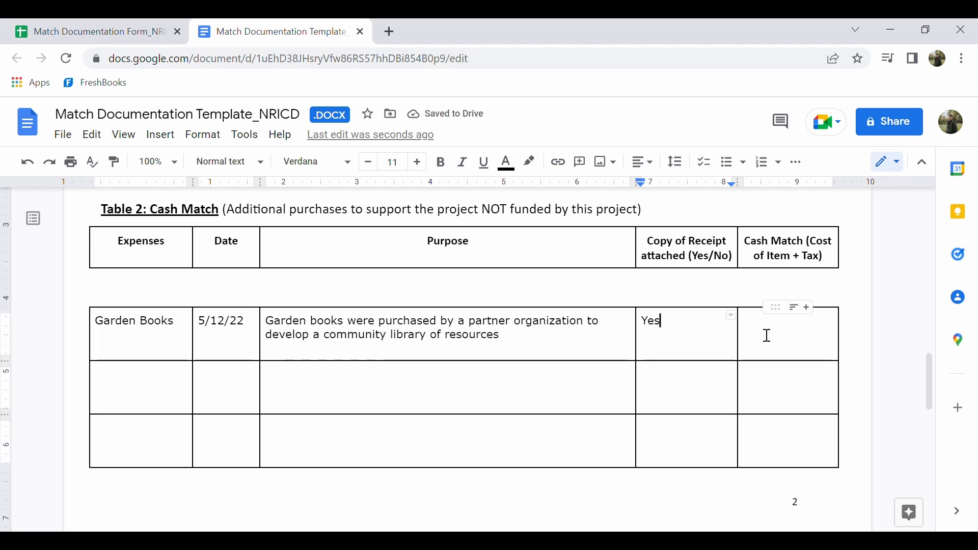
click(767, 335)
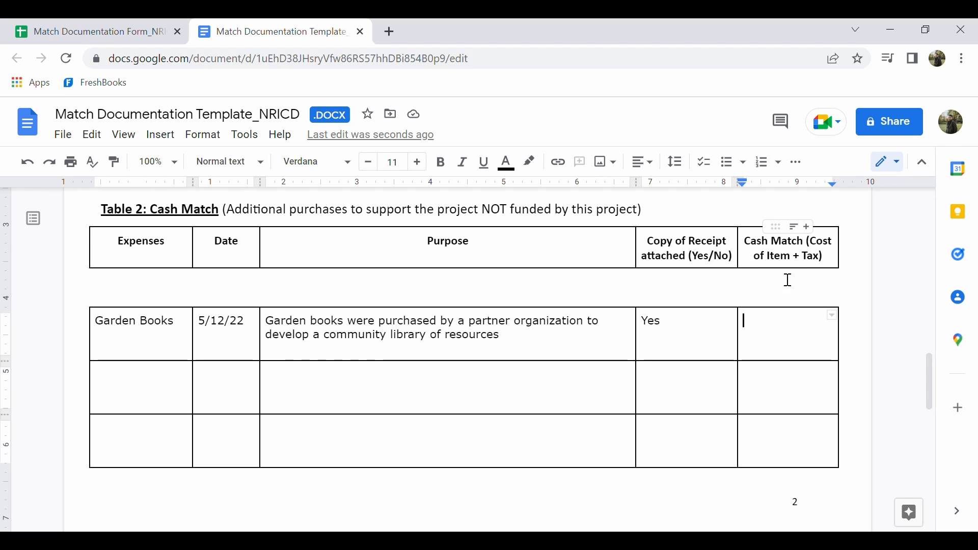
text($1)
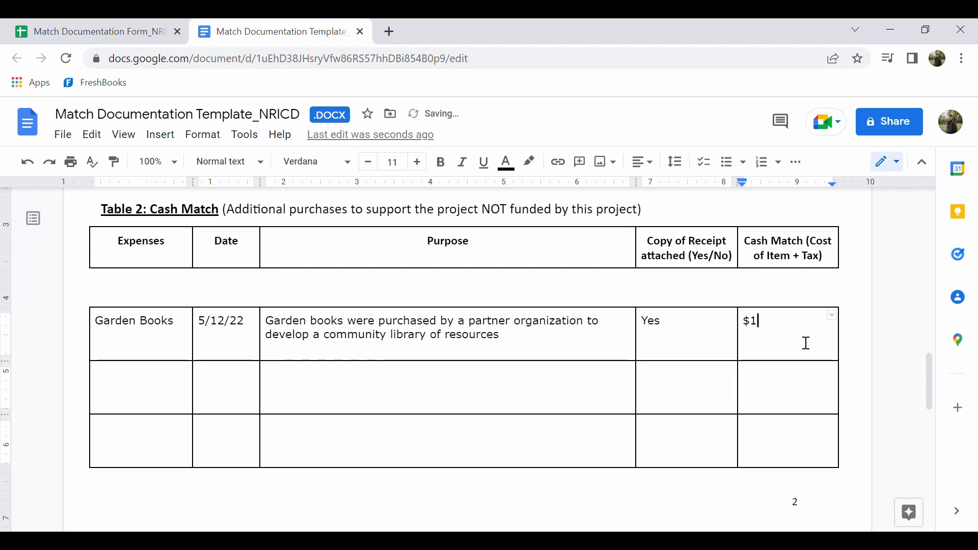
text(00.00)
Replace the Sum of the Cash Match placeholder below Table 2 with $100.00
scroll(705, 379, down, 3)
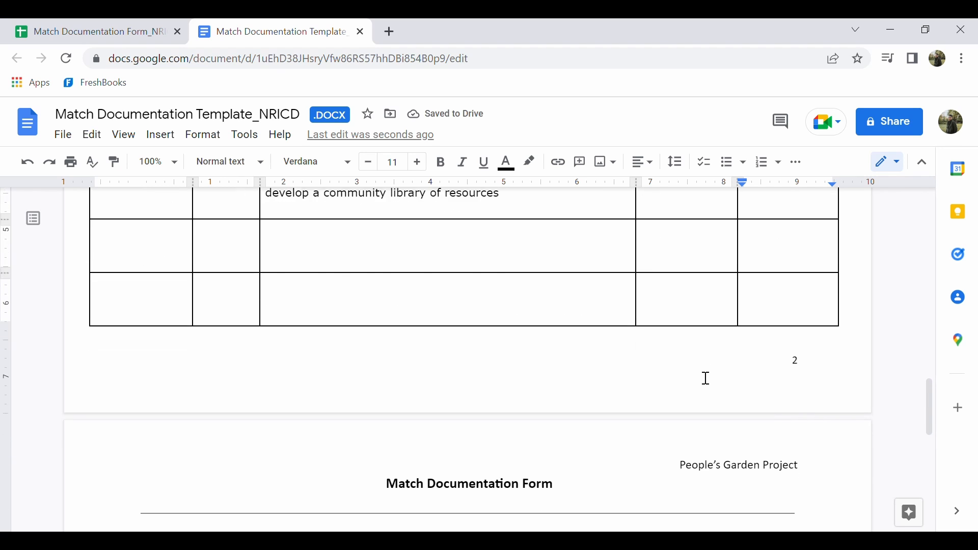
scroll(705, 379, up, 3)
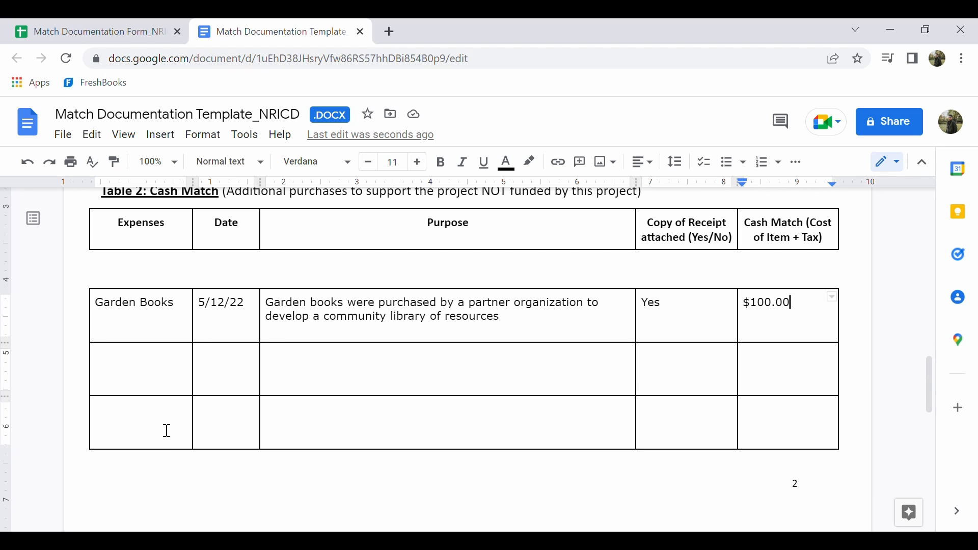
scroll(167, 430, down, 4)
scroll(164, 430, up, 2)
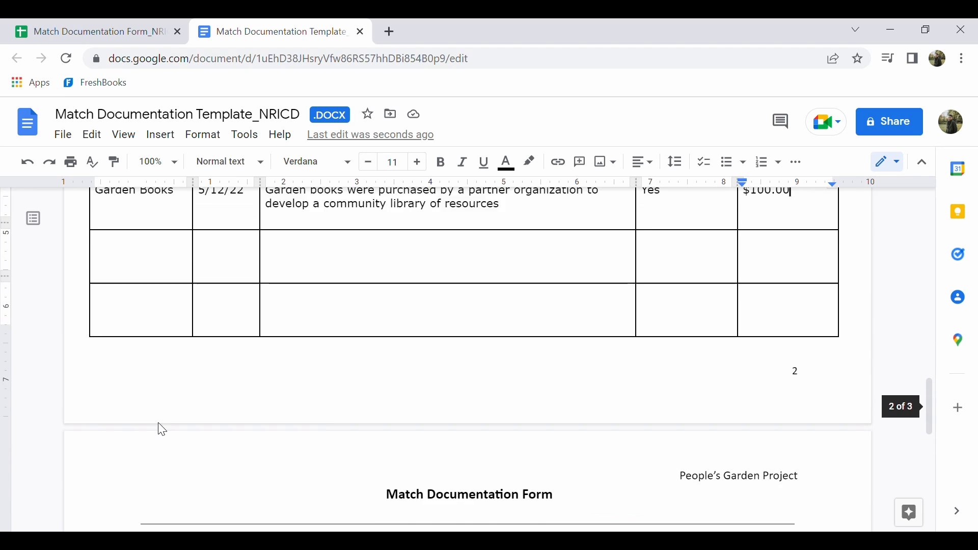
scroll(162, 430, up, 1)
scroll(174, 380, up, 1)
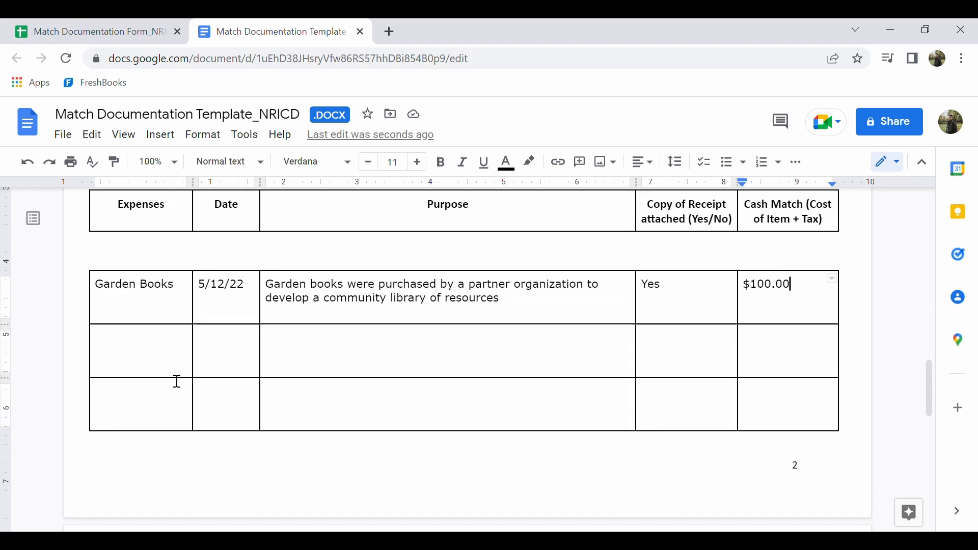
scroll(175, 379, down, 5)
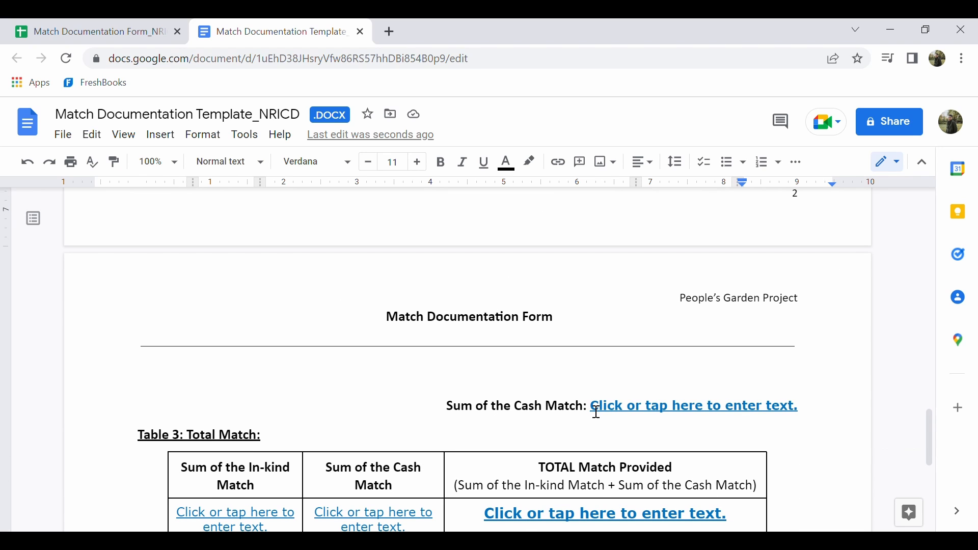
drag(588, 410, 810, 419)
click(623, 412)
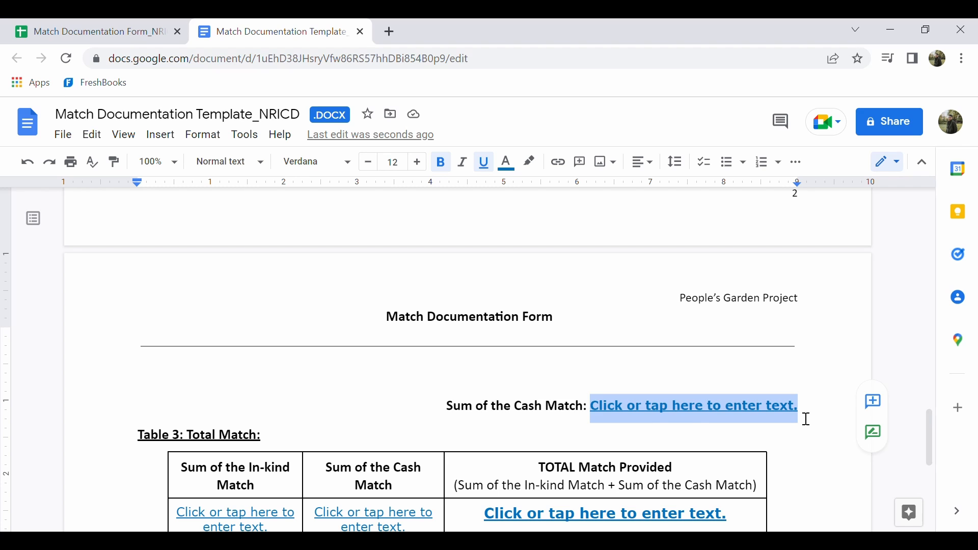
text($100.00)
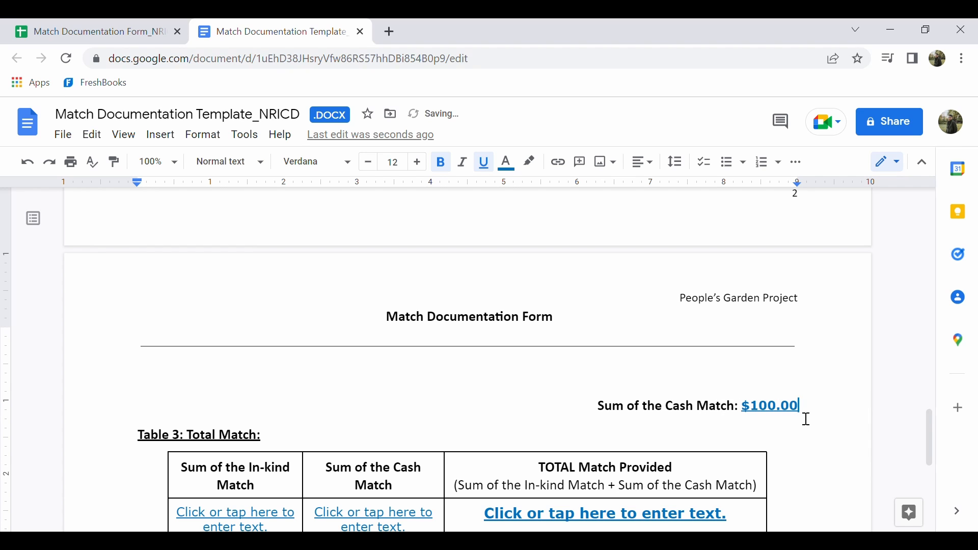
Replace the Sum of the In-kind Match placeholder in Table 3: Total Match with $656.42
scroll(549, 365, down, 3)
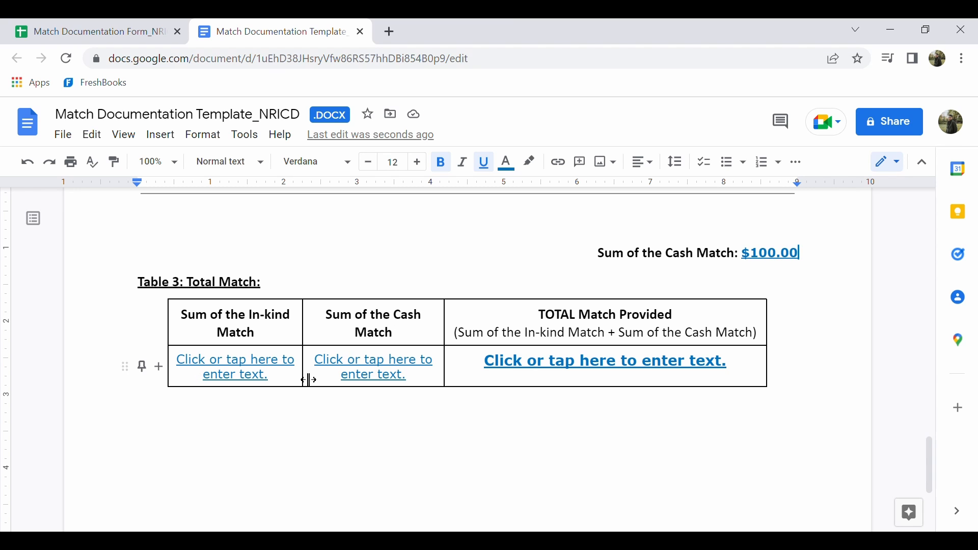
scroll(251, 336, up, 15)
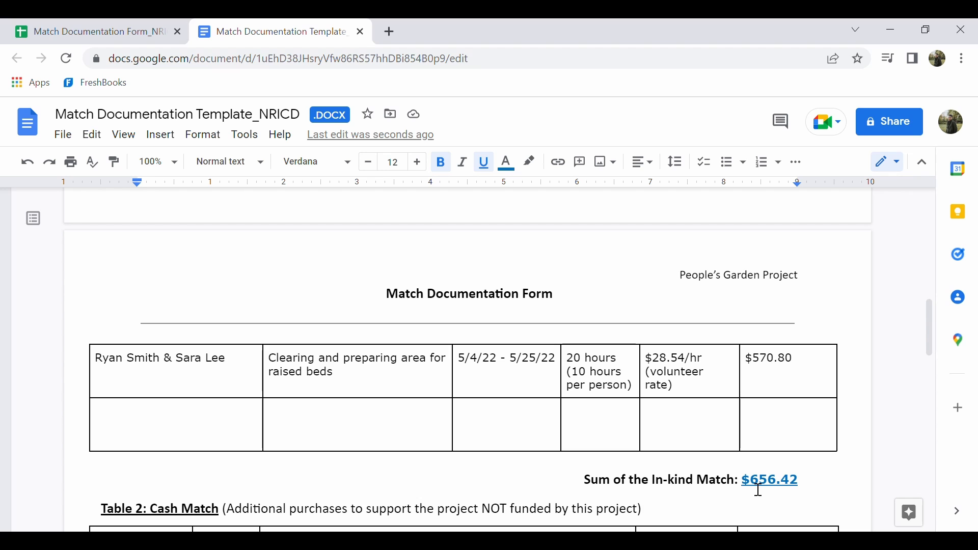
scroll(758, 491, down, 13)
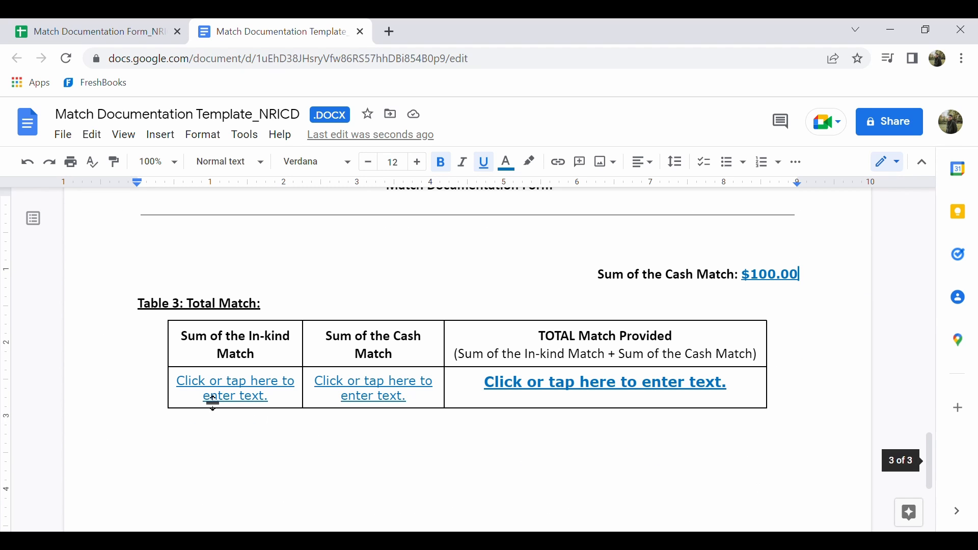
drag(189, 388, 275, 399)
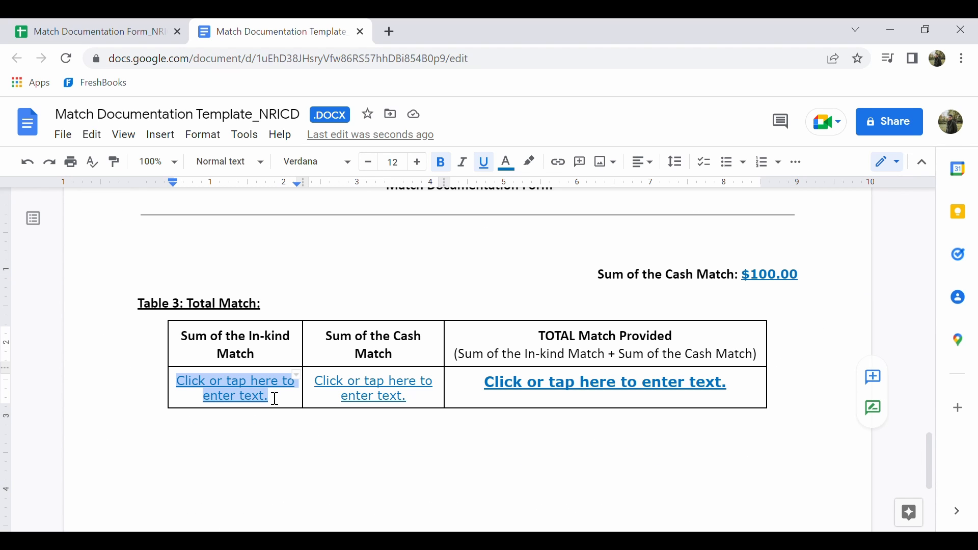
text($65)
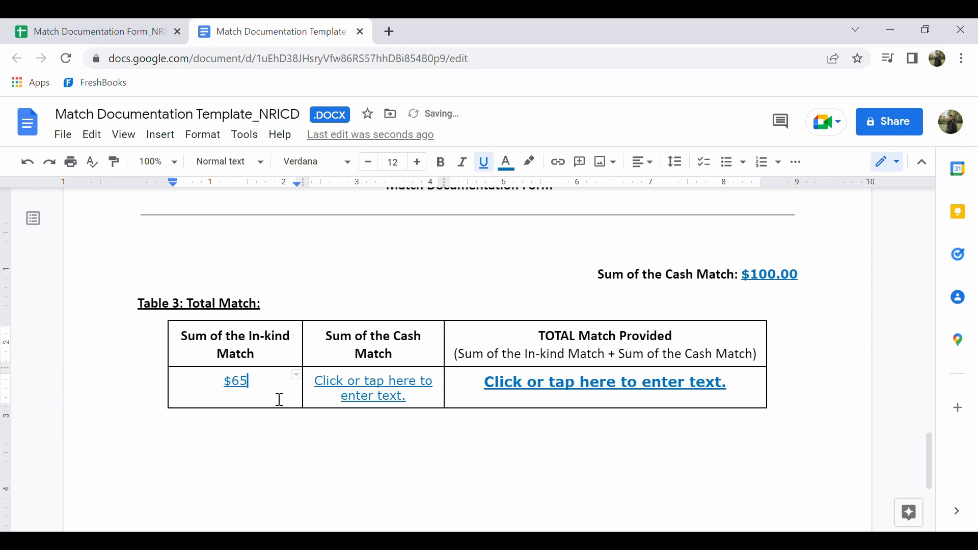
text(6.42)
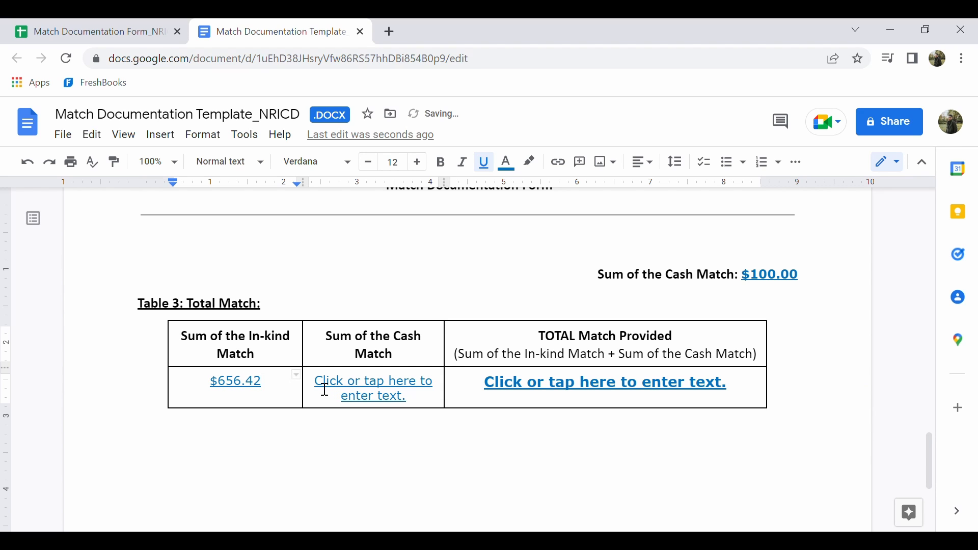
Enter $100.00 as the Sum of the Cash Match and $756.42 as the TOTAL Match Provided in Table 3
drag(325, 390, 422, 402)
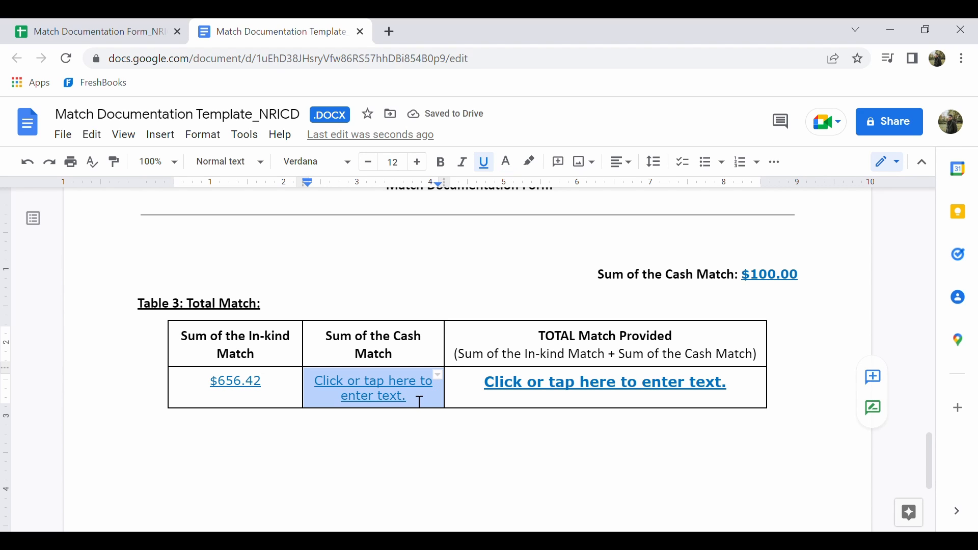
text($100.00)
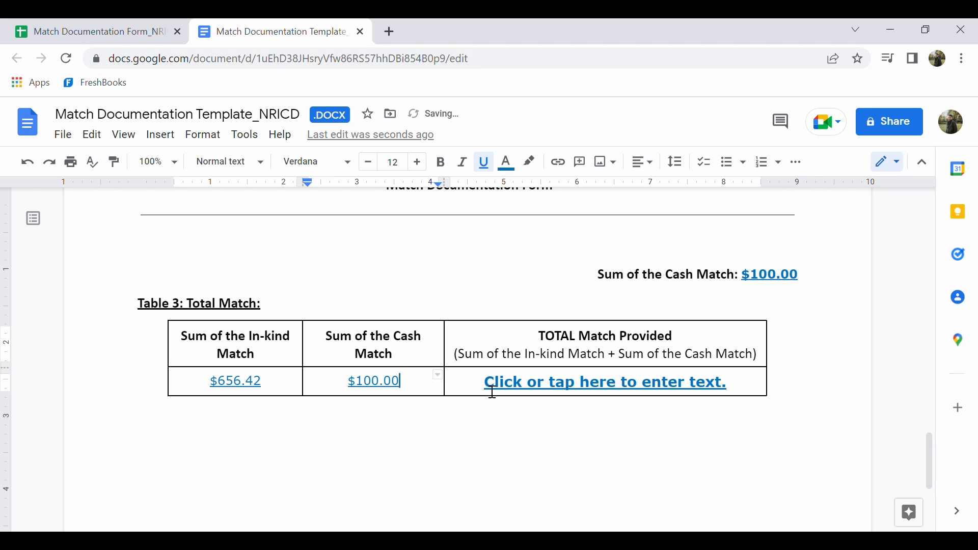
drag(492, 392, 727, 395)
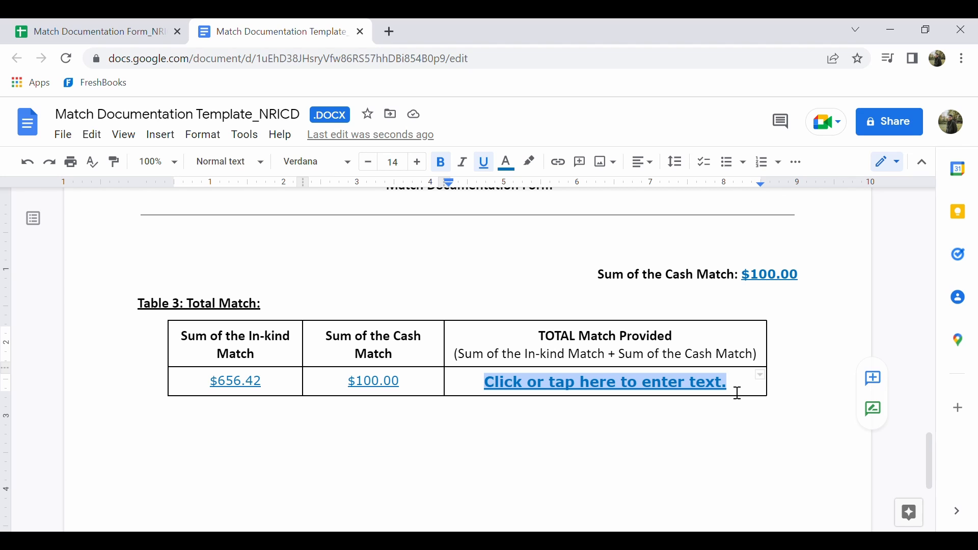
text($756.)
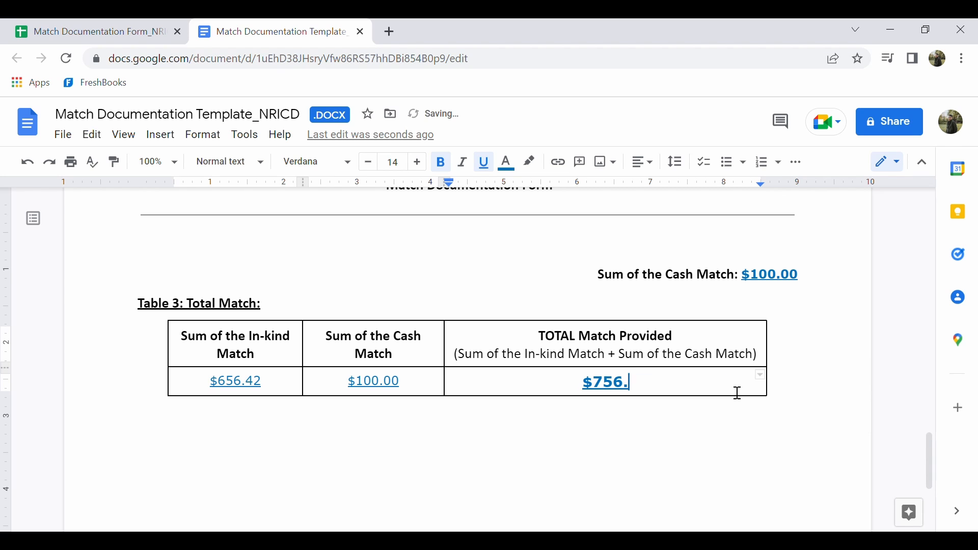
text(42)
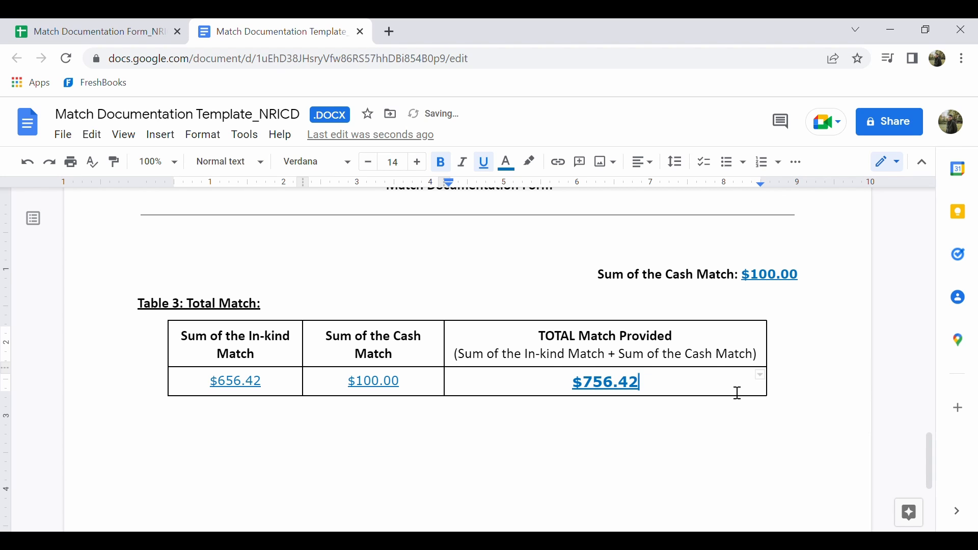
Insert the receipt photo from the computer into the document below the Total Match table
scroll(441, 410, down, 2)
scroll(380, 411, down, 2)
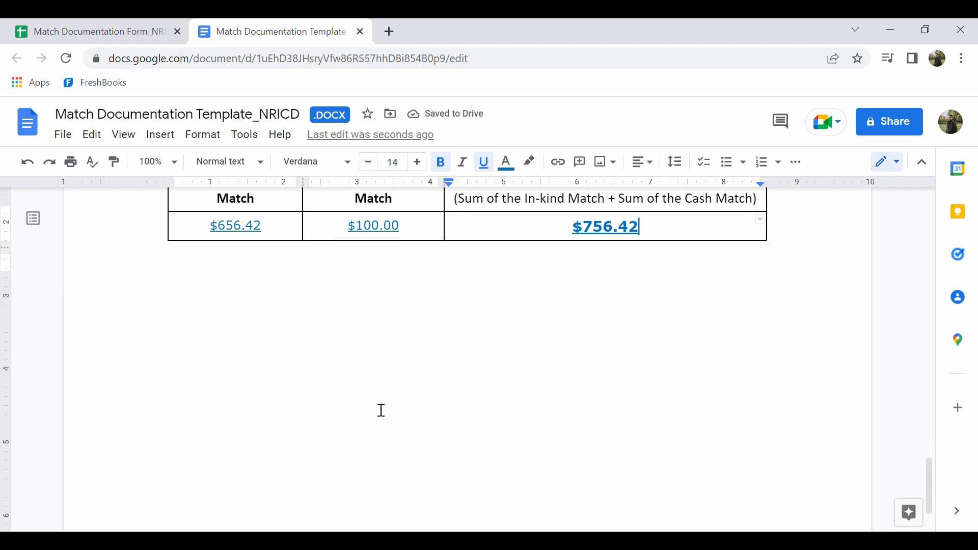
scroll(379, 410, up, 2)
scroll(381, 410, down, 4)
scroll(381, 410, up, 5)
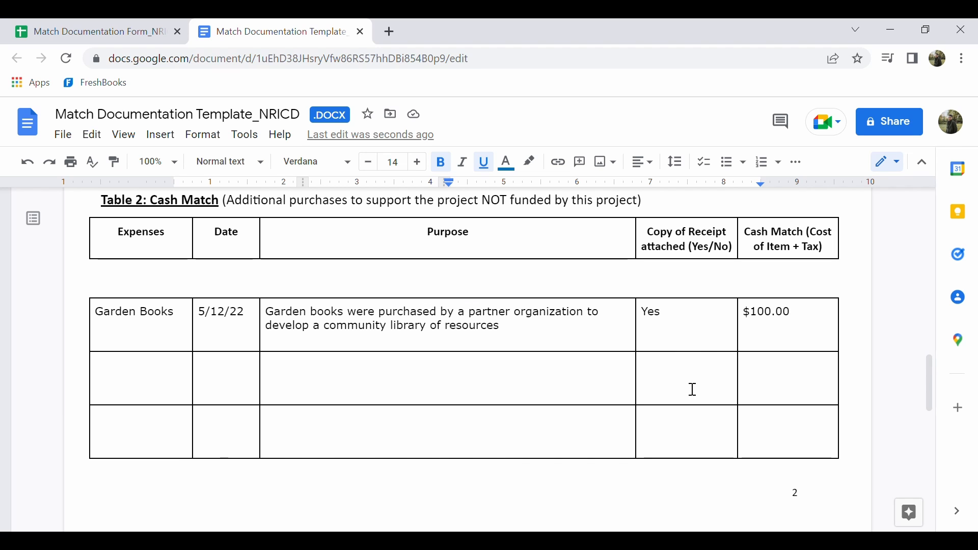
scroll(692, 390, down, 10)
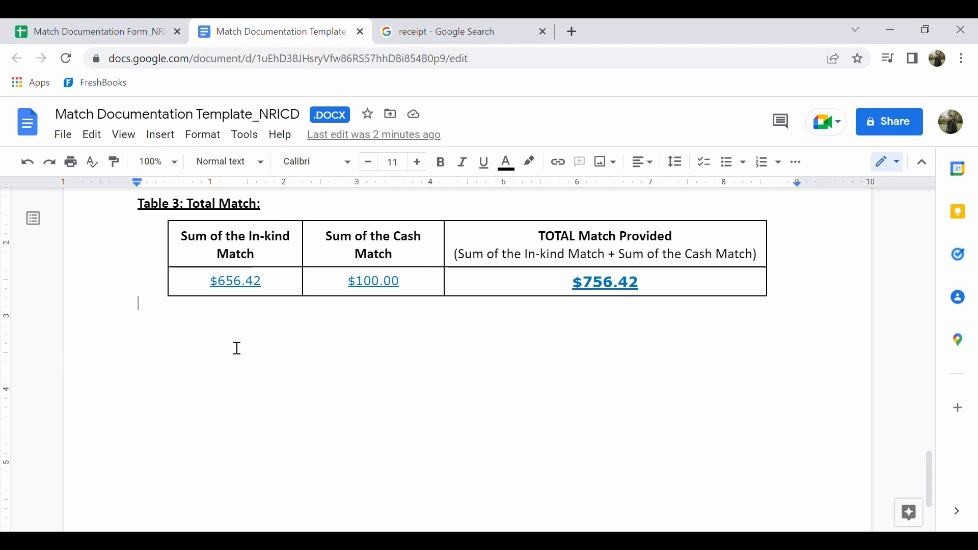
click(173, 139)
mouse_move(234, 170)
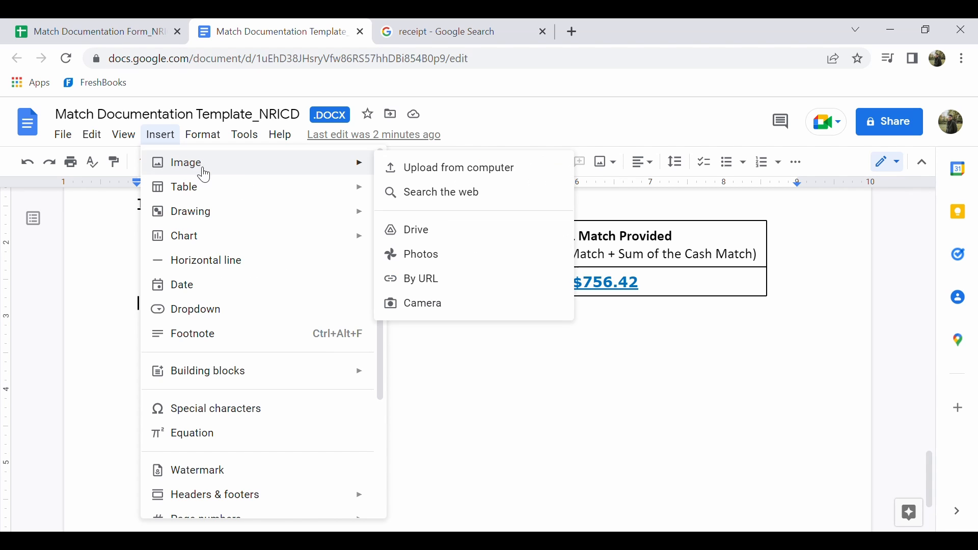
click(453, 170)
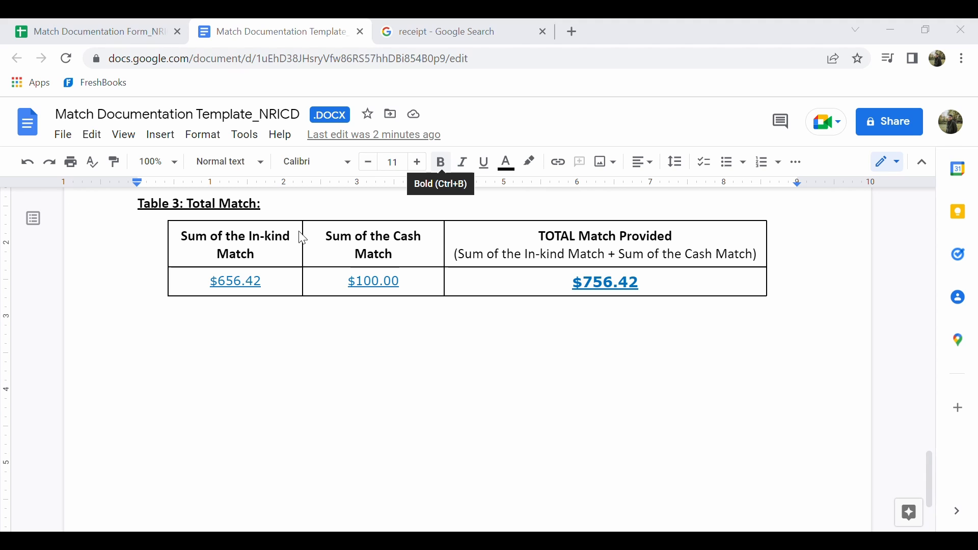
double_click(273, 161)
Shrink the inserted receipt photo proportionally from its corner to about half its width
scroll(482, 362, up, 3)
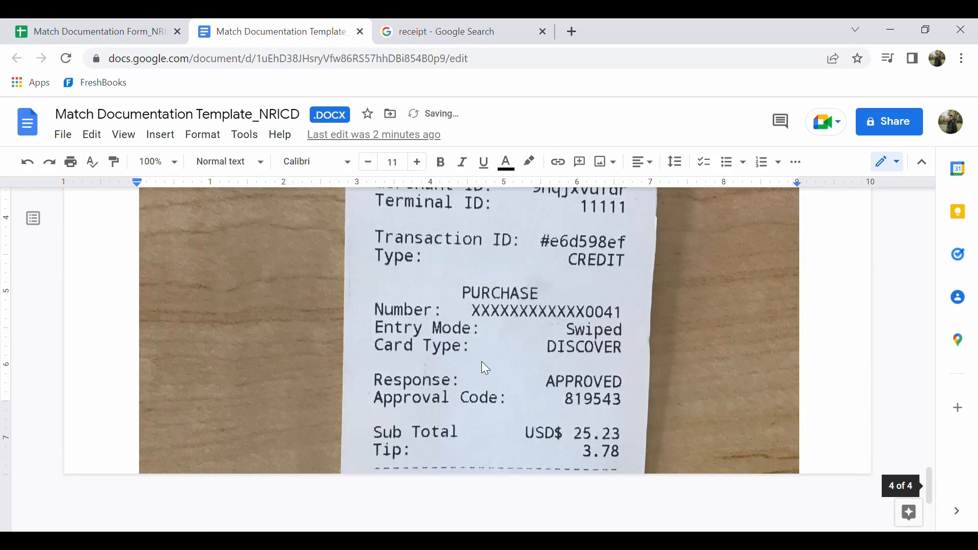
click(638, 363)
scroll(638, 363, up, 10)
scroll(638, 363, down, 15)
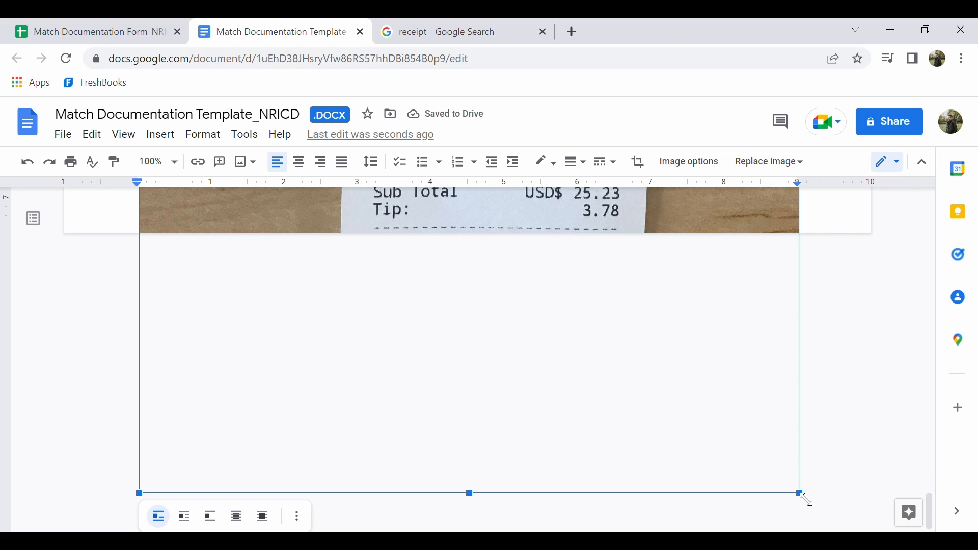
drag(804, 498, 507, 265)
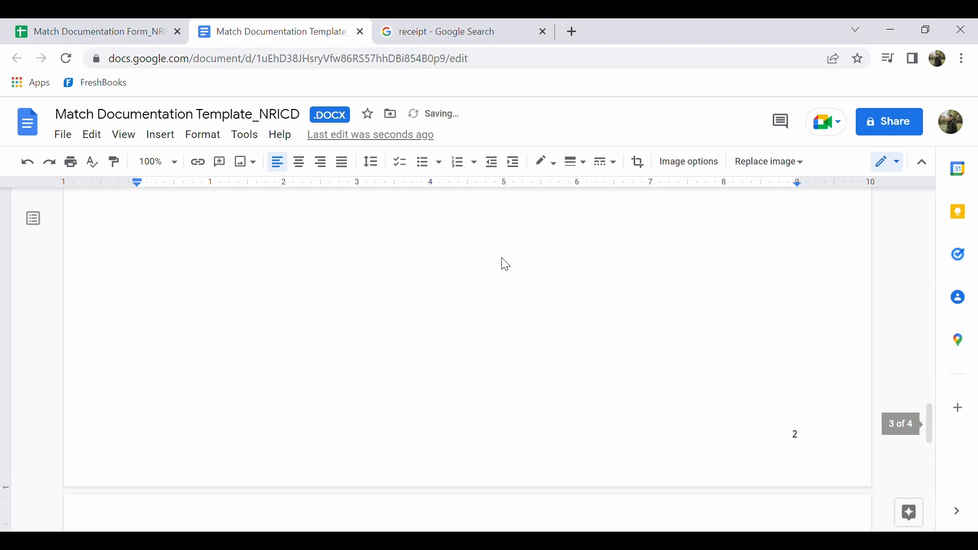